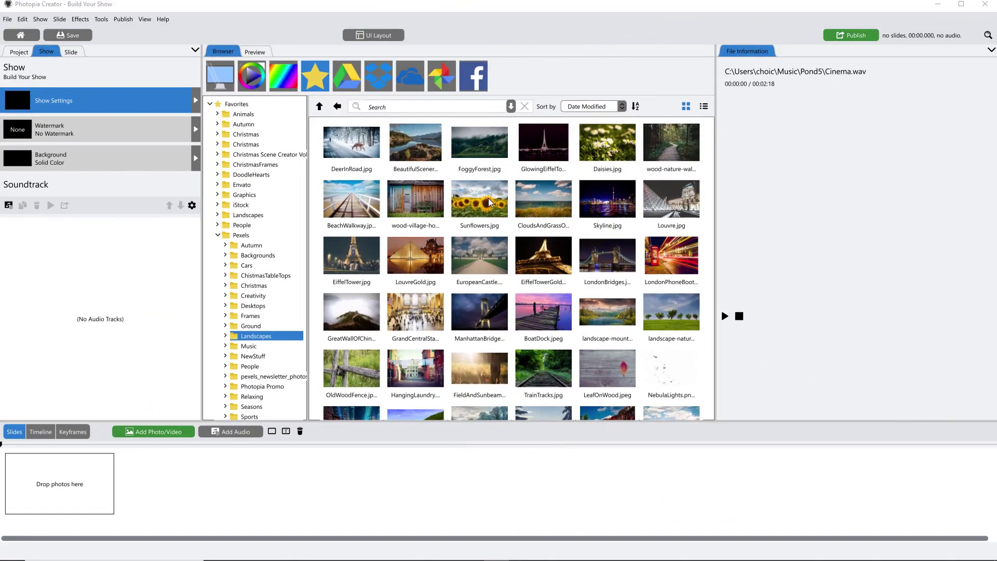
# Drag Sunflowers.jpg from Pexels > Landscapes into the slide list as the first slide.
pyautogui.click(488, 197)
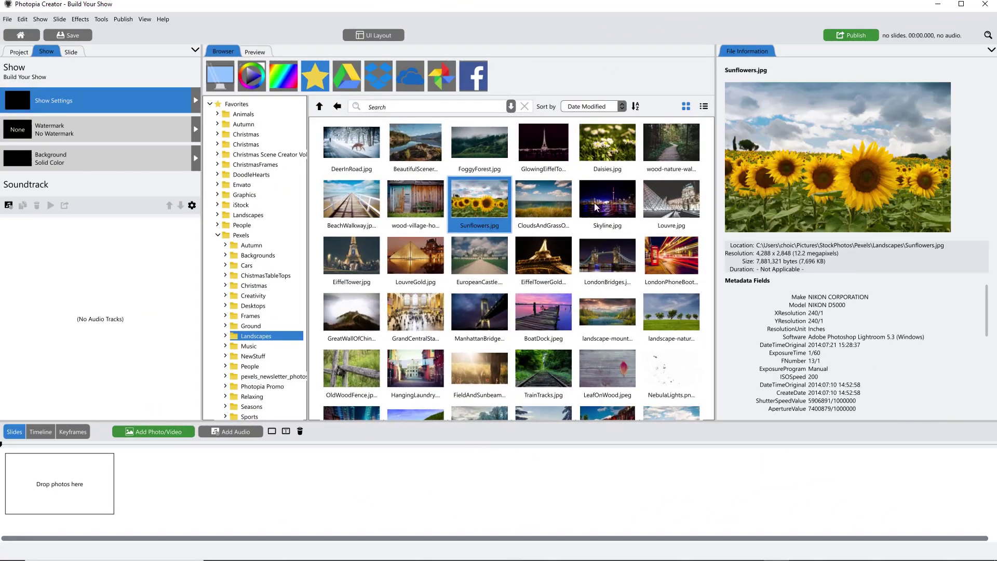
pyautogui.moveTo(310, 336); pyautogui.dragTo(74, 484)
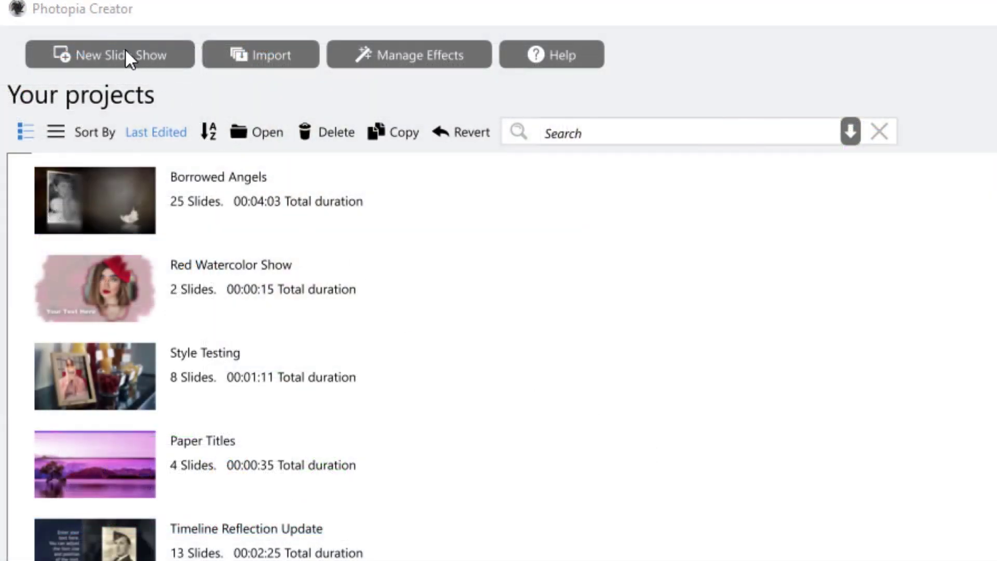
# Create a new blank show titled 'Build Your Show'.
pyautogui.click(109, 62)
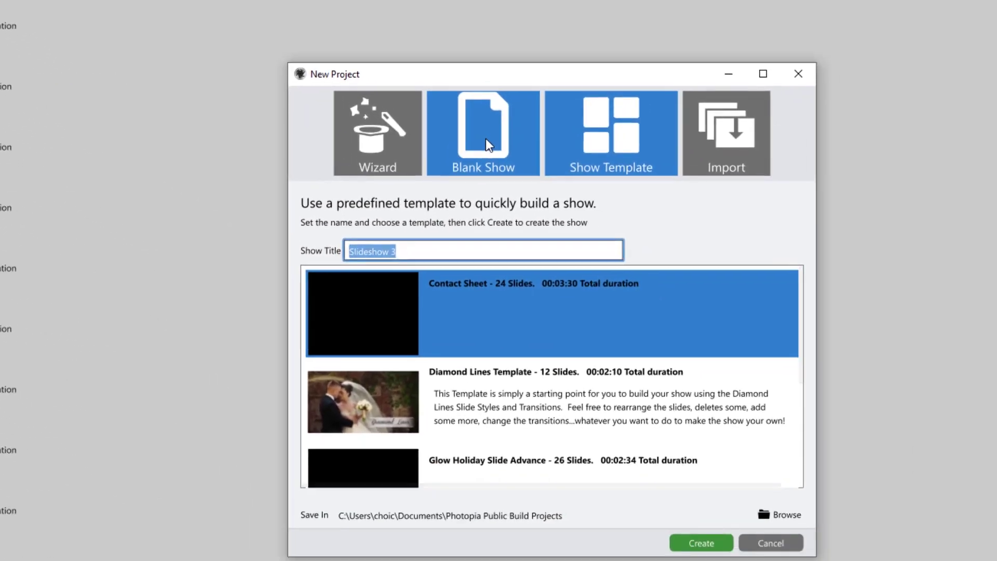
pyautogui.click(813, 268)
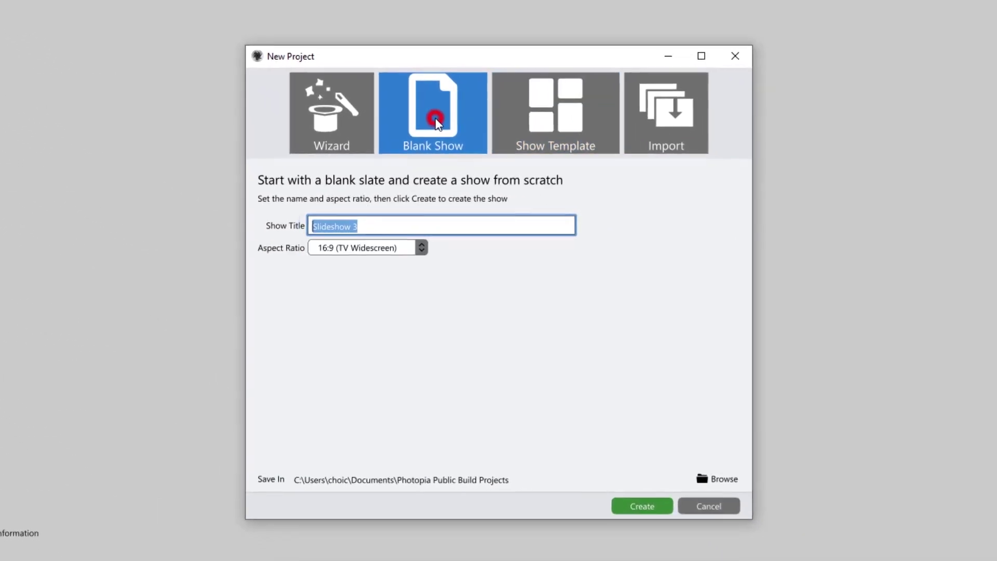
pyautogui.write('Bui')
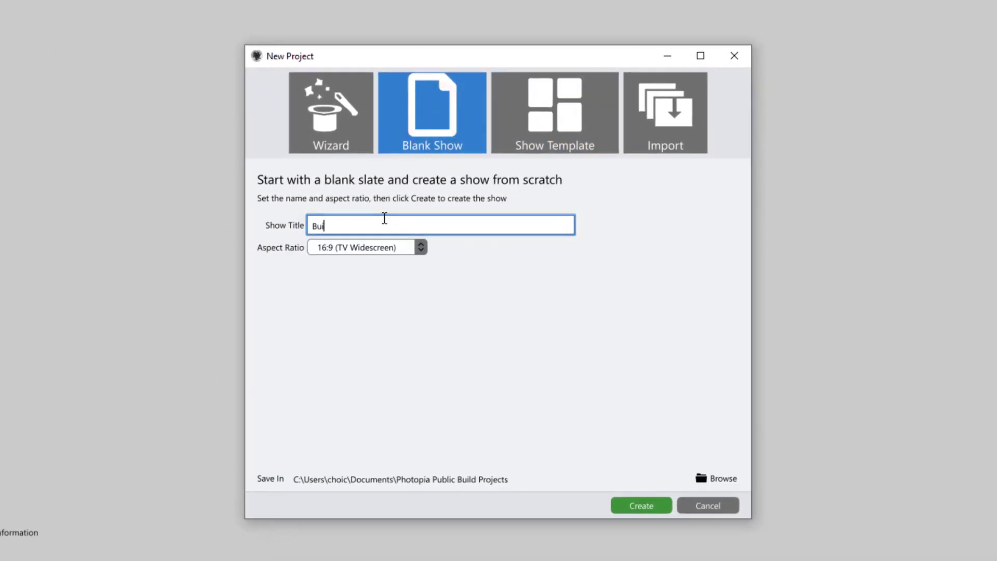
pyautogui.write('ld Your Show')
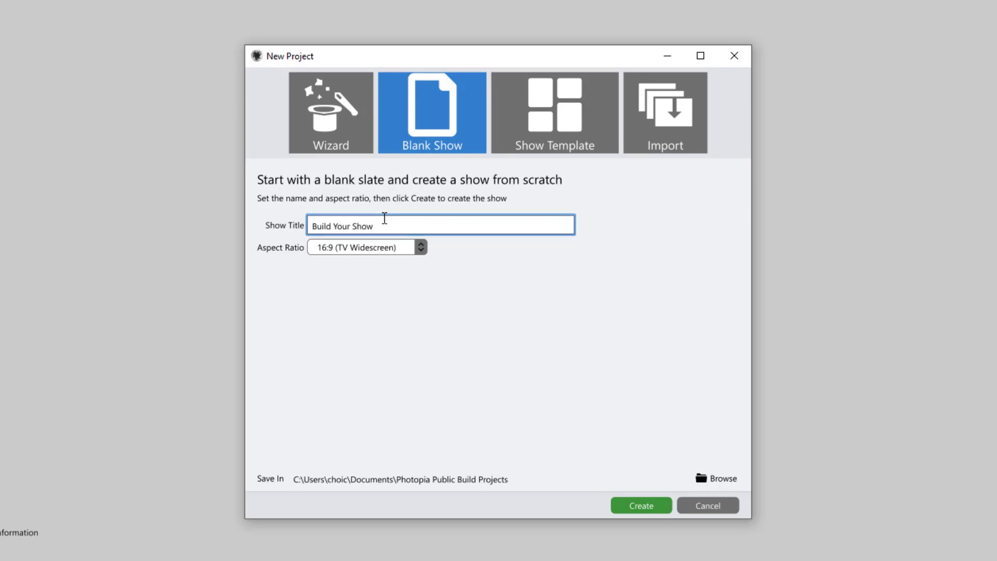
pyautogui.click(640, 505)
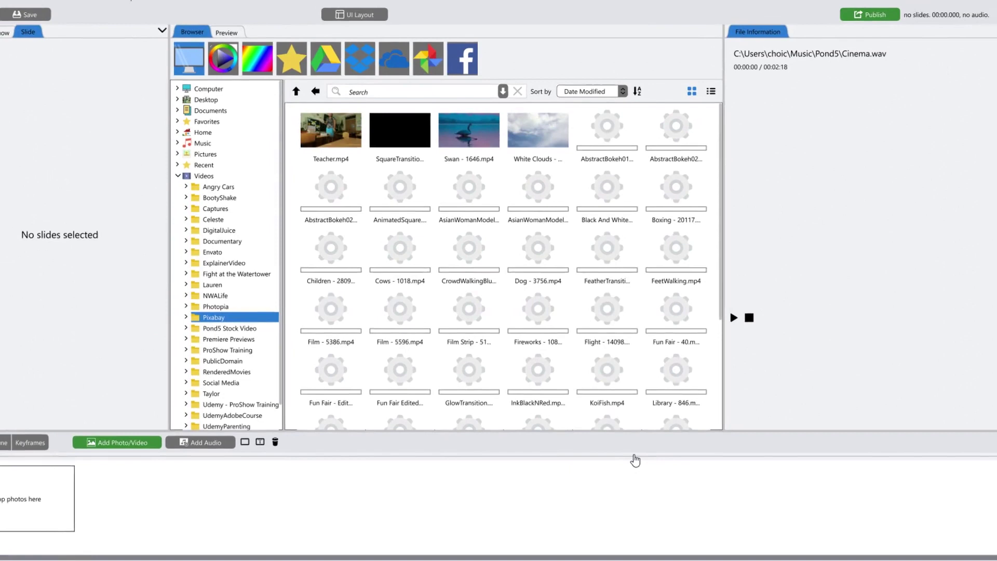
# Browse the favourite folders to the Pexels People photos.
pyautogui.click(291, 58)
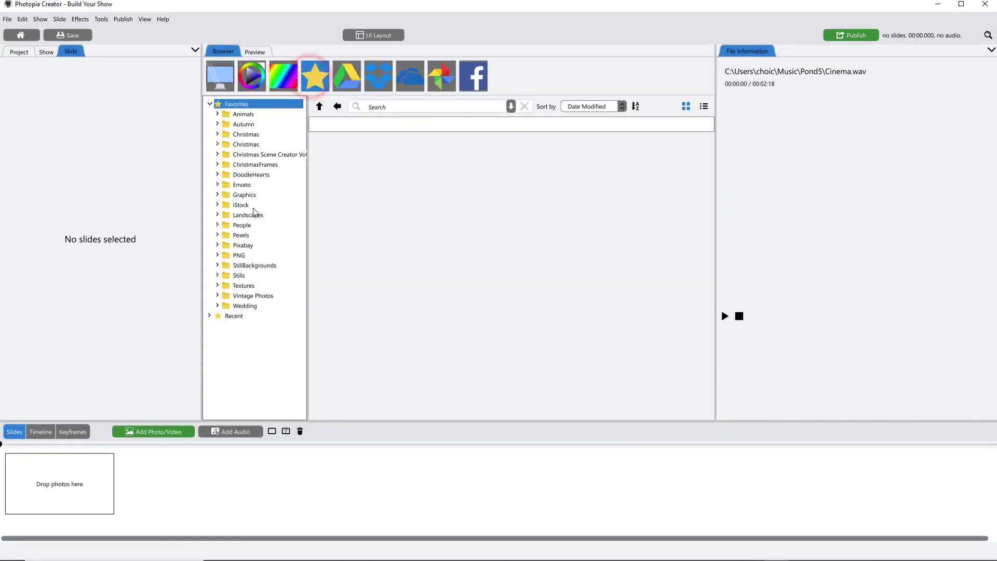
pyautogui.click(217, 235)
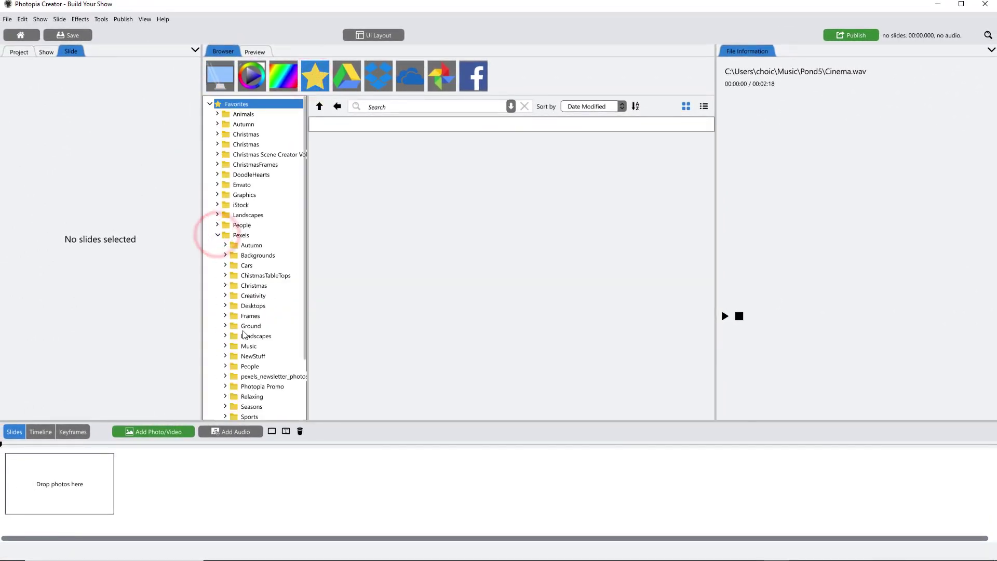
pyautogui.click(248, 368)
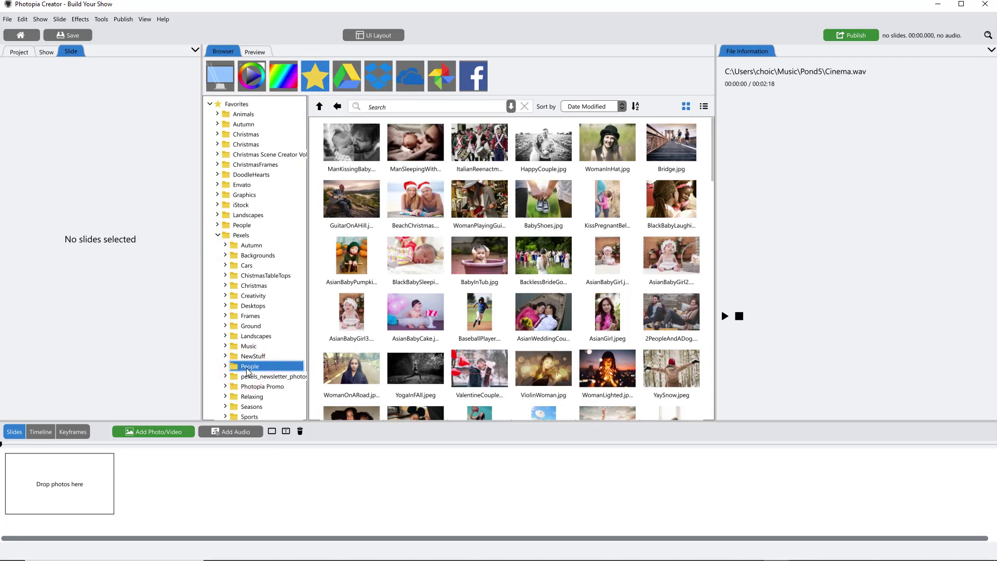
# Set the default slide duration to 8 seconds and default transition duration to 2 seconds.
pyautogui.click(48, 52)
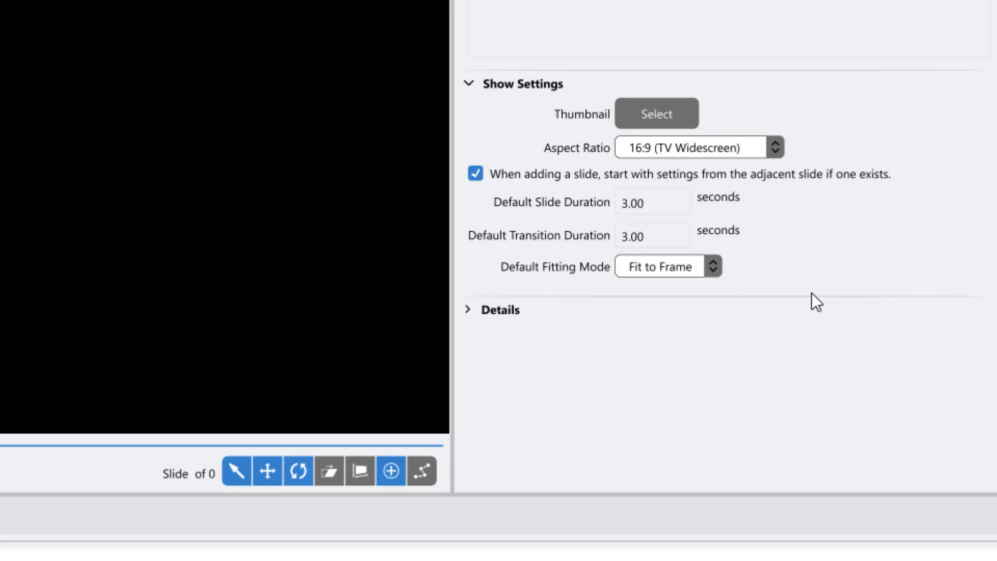
pyautogui.click(674, 203)
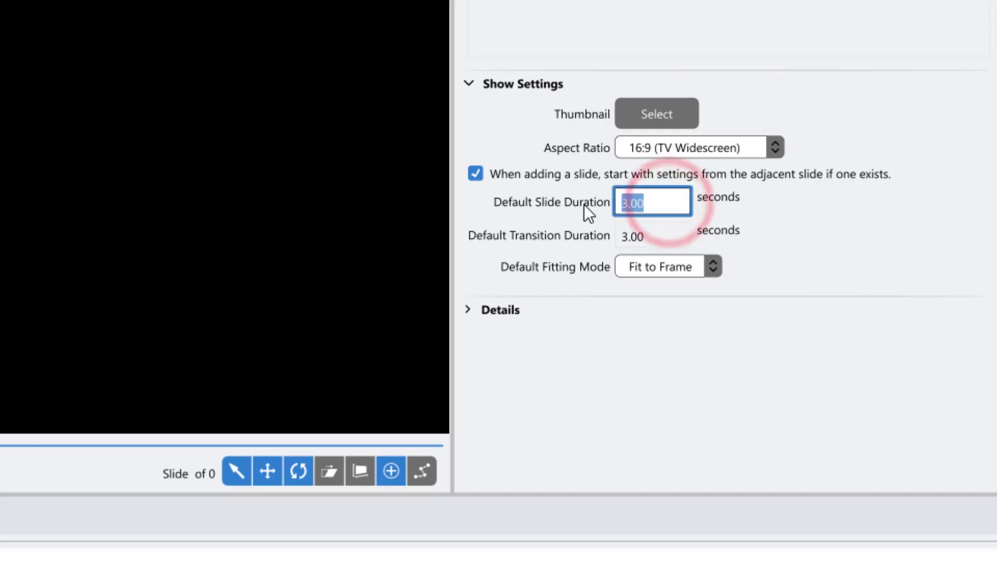
pyautogui.write('8')
pyautogui.click(801, 246)
pyautogui.click(658, 237)
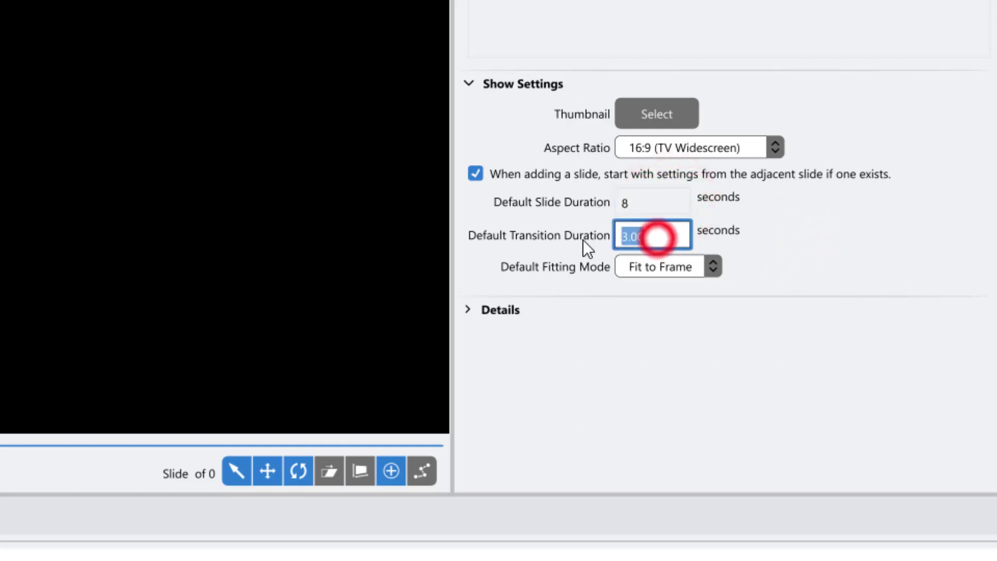
pyautogui.write('2')
pyautogui.click(864, 222)
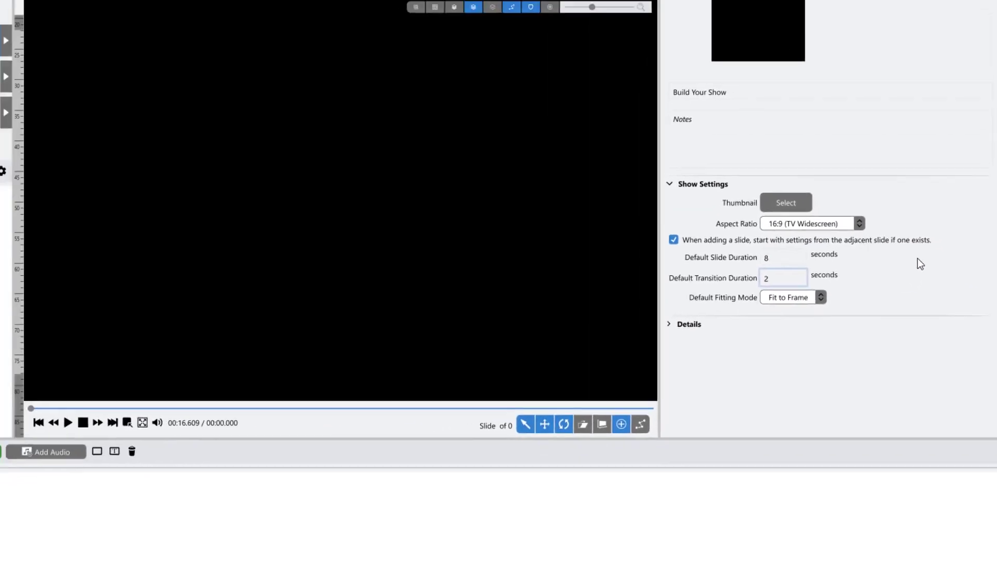
pyautogui.click(229, 51)
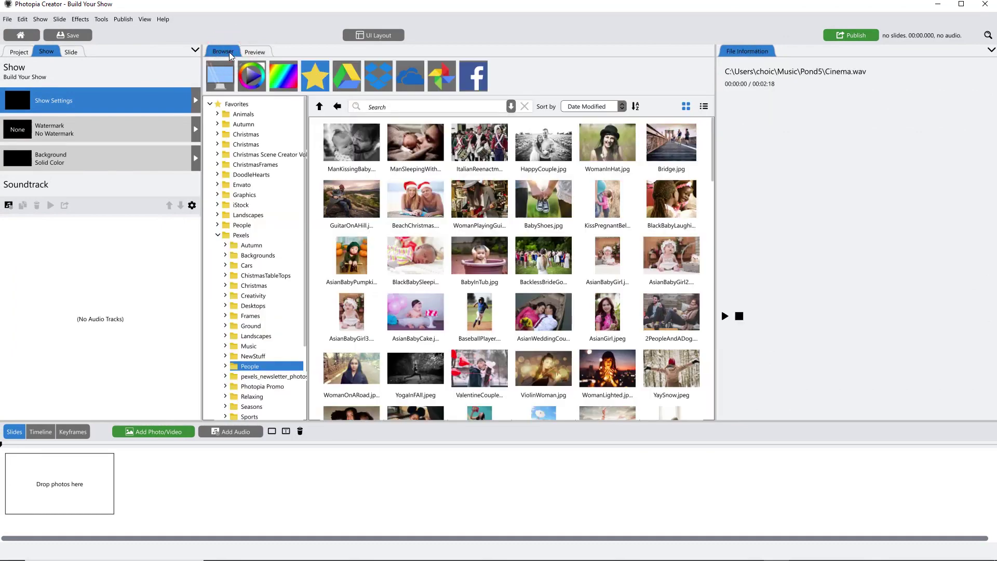
# Add Sunflowers.jpg from Pexels > Landscapes as slide 1.
pyautogui.click(255, 336)
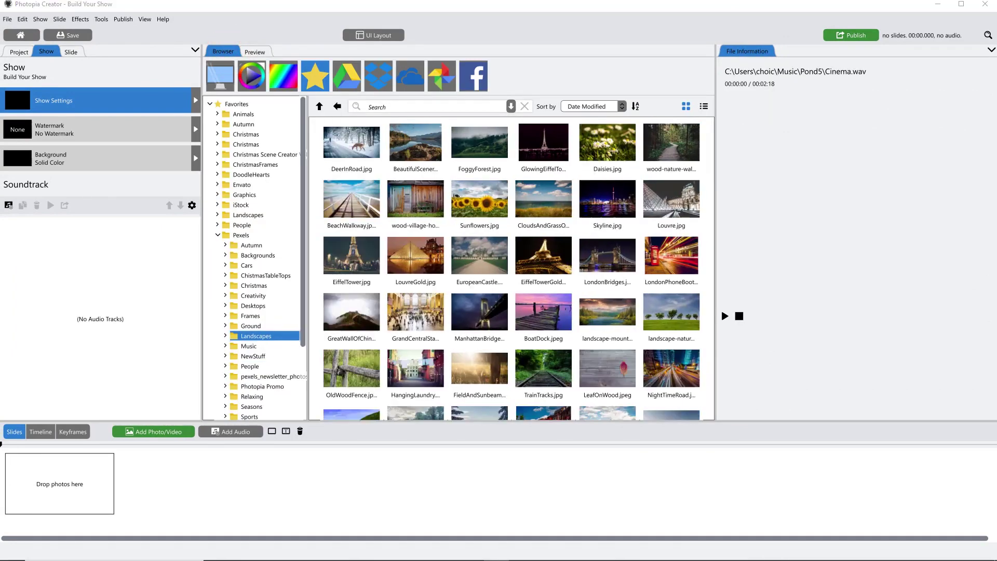
pyautogui.click(490, 202)
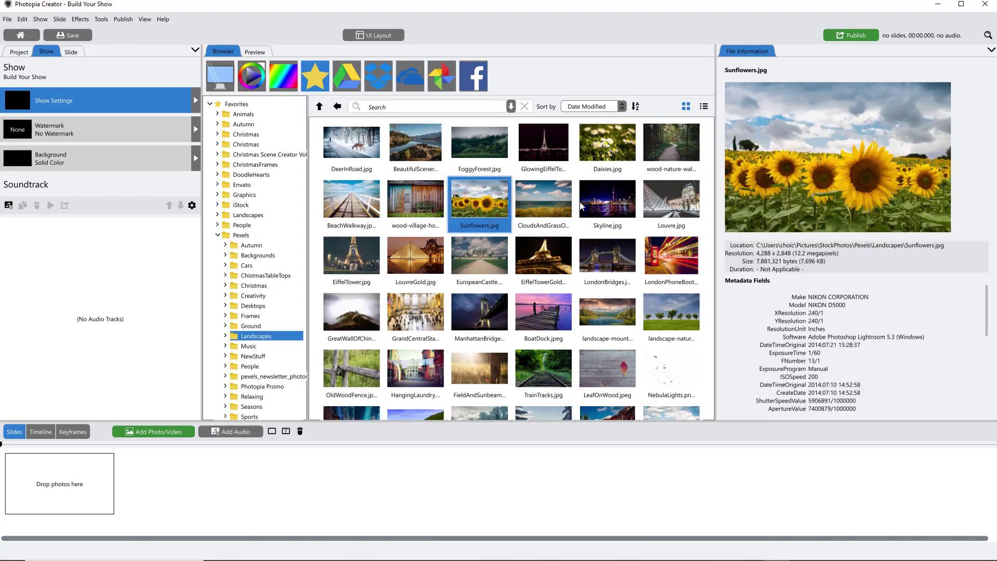
pyautogui.moveTo(480, 200); pyautogui.dragTo(74, 484)
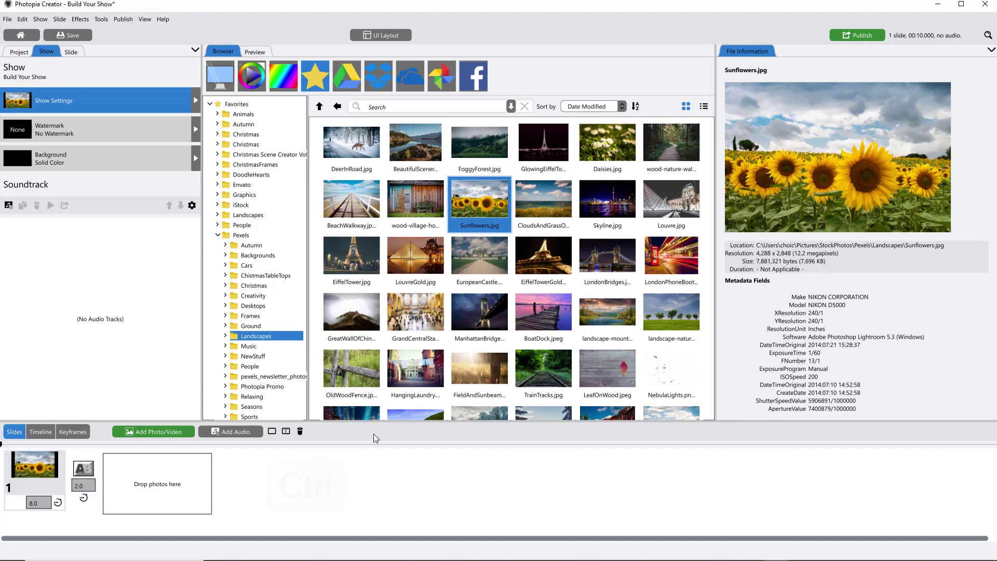
# Add CloudsAndGrassOverWater, Skyline, ManhattanBridge, EiffelTowerGold and LouvreGold as slides.
pyautogui.keyDown('ctrl'); pyautogui.click(546, 205); pyautogui.keyUp('ctrl')
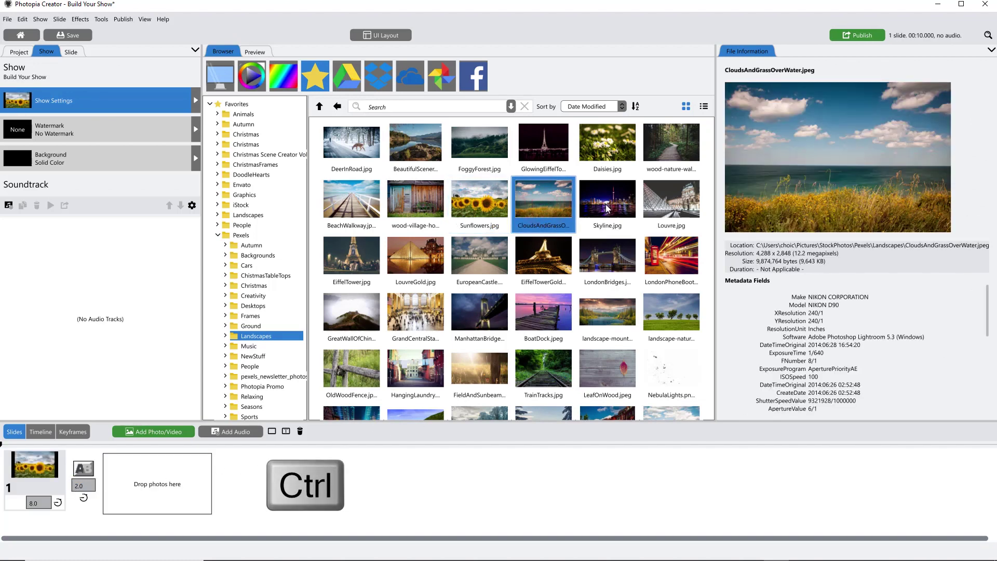
pyautogui.keyDown('ctrl'); pyautogui.click(607, 208); pyautogui.keyUp('ctrl')
pyautogui.keyDown('ctrl'); pyautogui.click(470, 311); pyautogui.keyUp('ctrl')
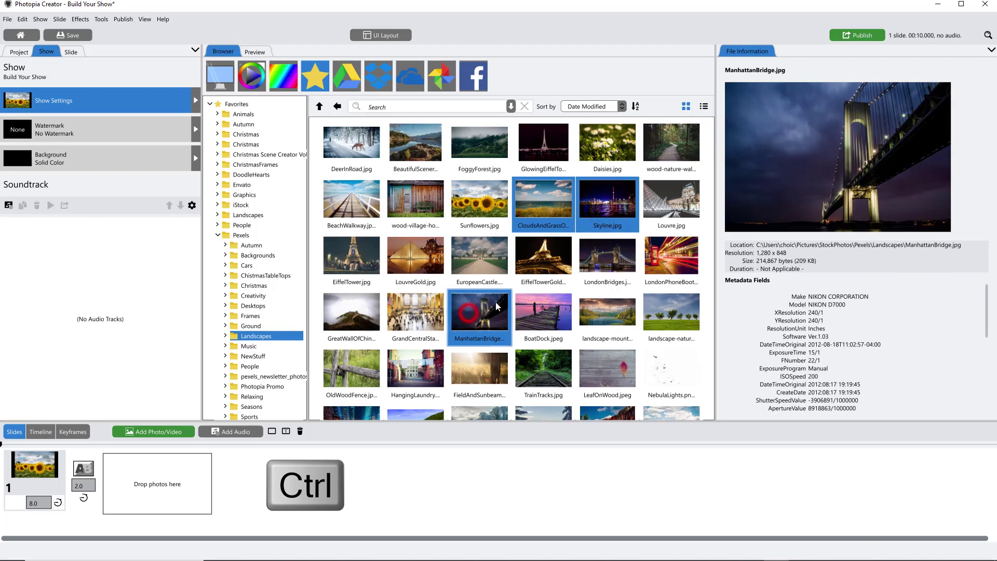
pyautogui.keyDown('ctrl'); pyautogui.click(538, 267); pyautogui.keyUp('ctrl')
pyautogui.keyDown('ctrl'); pyautogui.click(421, 254); pyautogui.keyUp('ctrl')
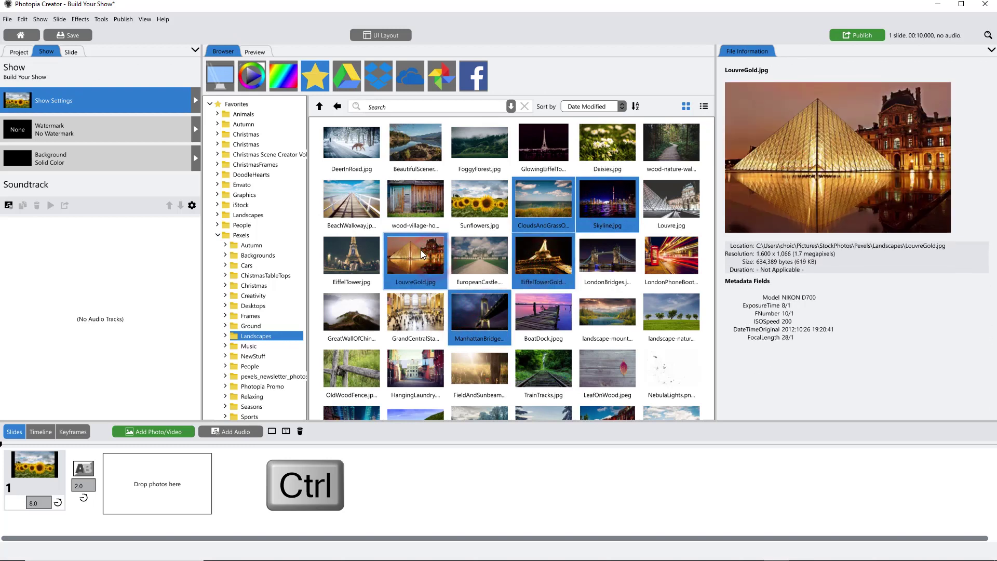
pyautogui.moveTo(421, 254); pyautogui.dragTo(164, 493)
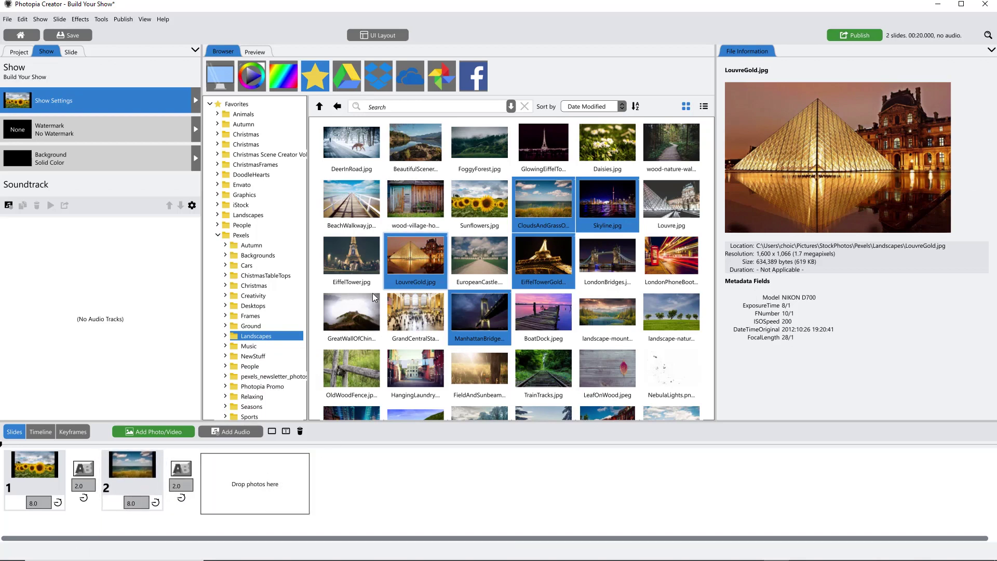
# Add the OldWoodFence through TrainTracks photos plus GreatWallOfChina as further slides.
pyautogui.click(357, 353)
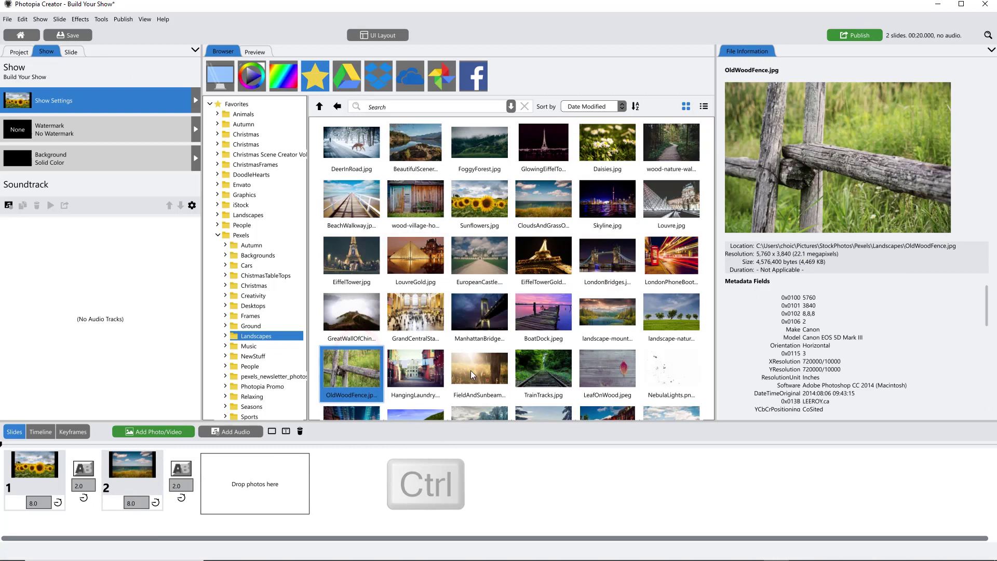
pyautogui.keyDown('shift'); pyautogui.click(549, 369); pyautogui.keyUp('shift')
pyautogui.keyDown('ctrl'); pyautogui.click(362, 319); pyautogui.keyUp('ctrl')
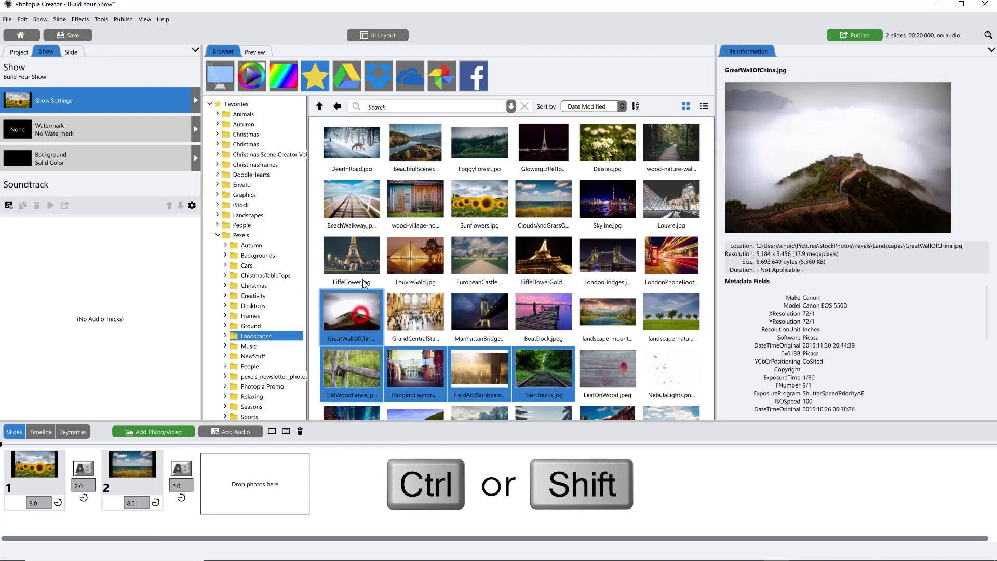
pyautogui.hotkey('shift', 'Up')
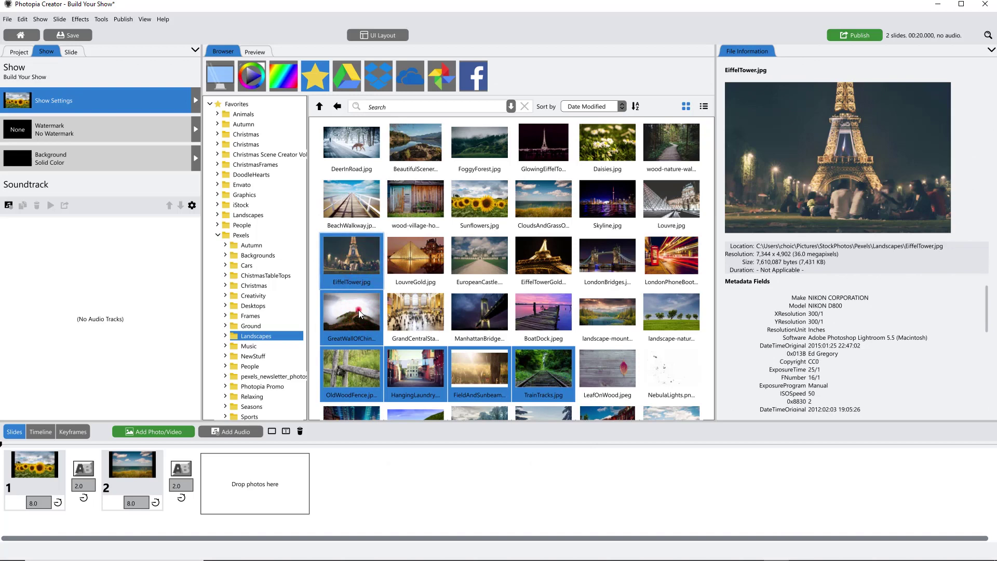
pyautogui.moveTo(359, 314); pyautogui.dragTo(267, 485)
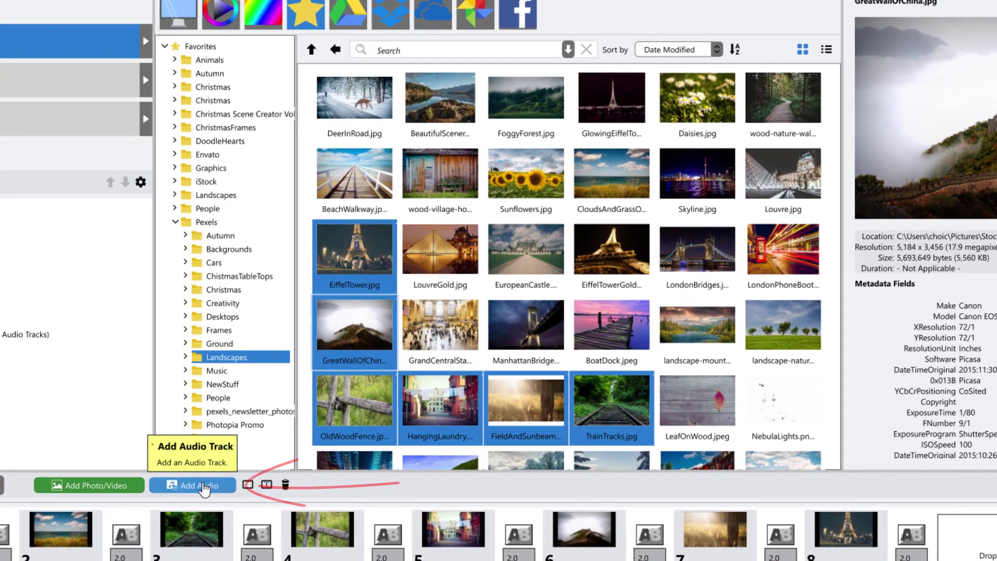
# Import Arise_Preview.m4a from Music > Pond5 as the show's soundtrack.
pyautogui.click(204, 487)
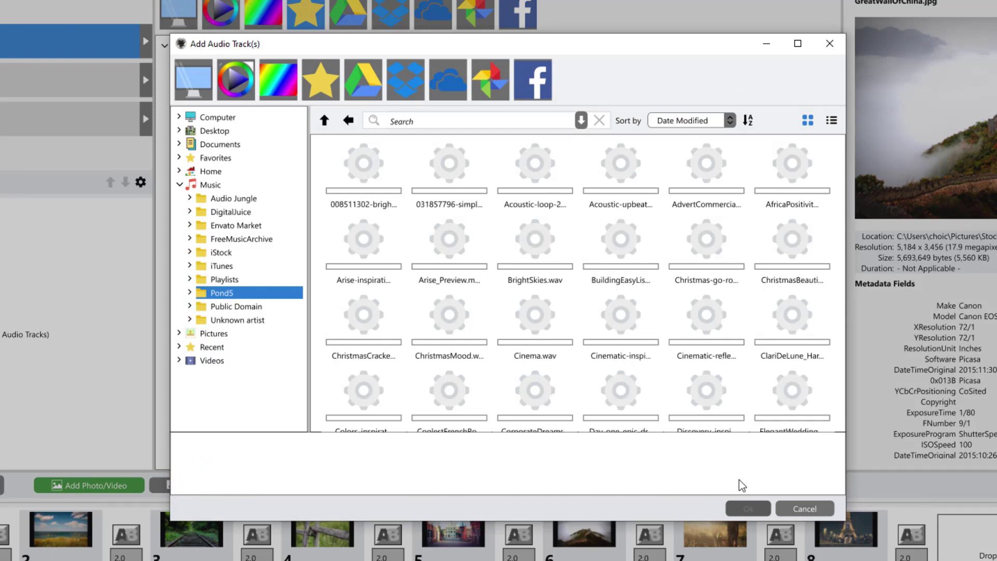
pyautogui.click(832, 123)
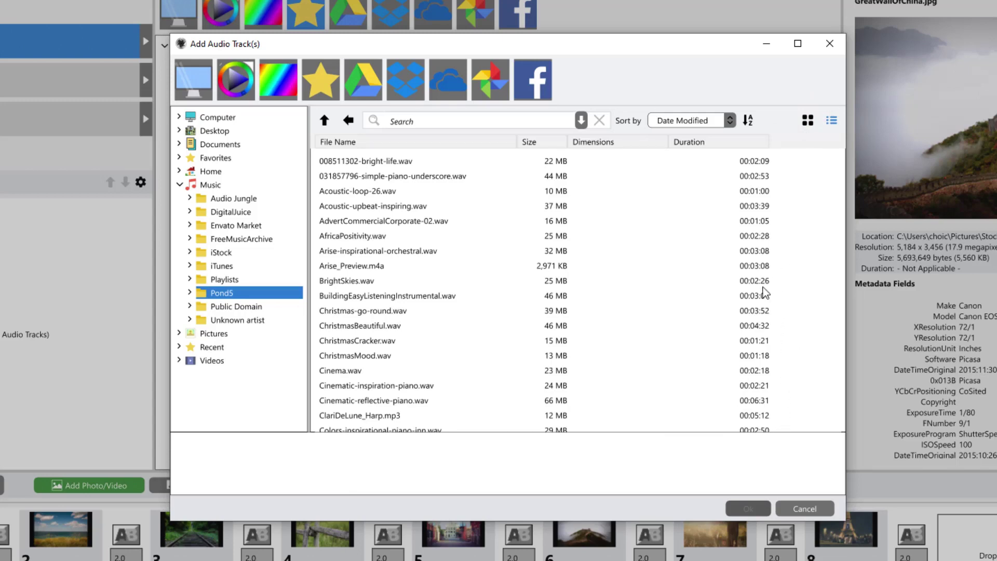
pyautogui.doubleClick(366, 270)
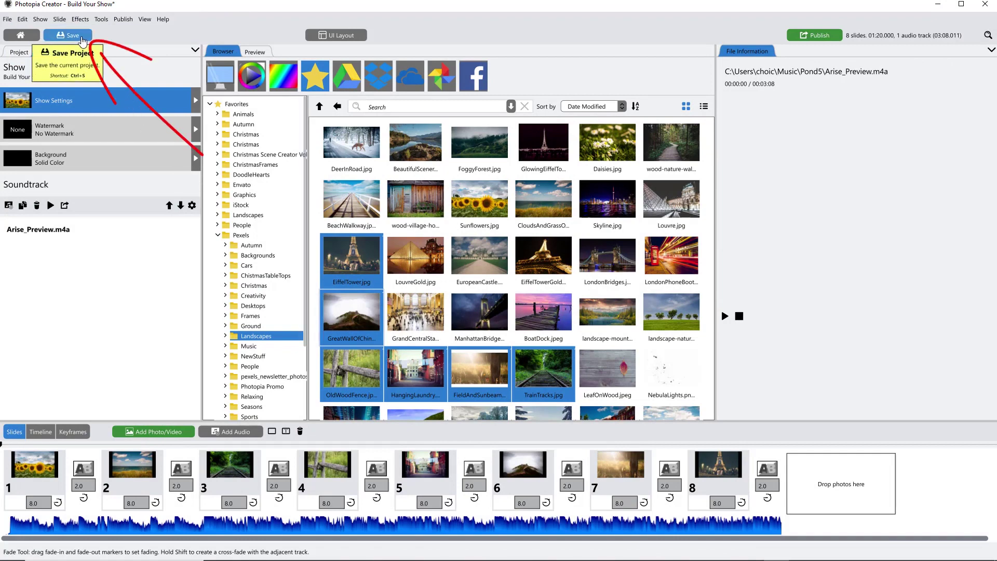
# Save the project and select the Sunflowers slide to show its layers.
pyautogui.click(82, 40)
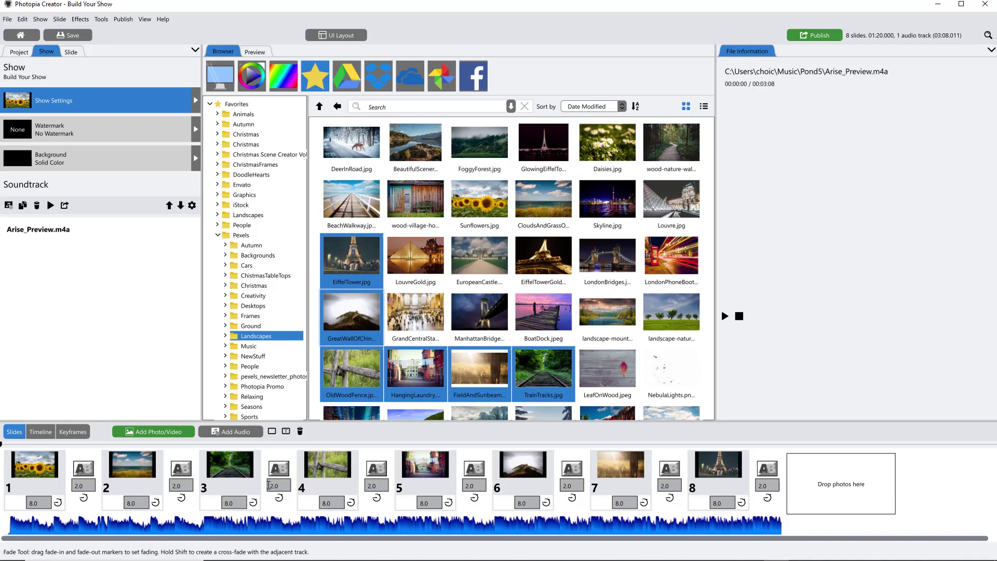
pyautogui.click(66, 508)
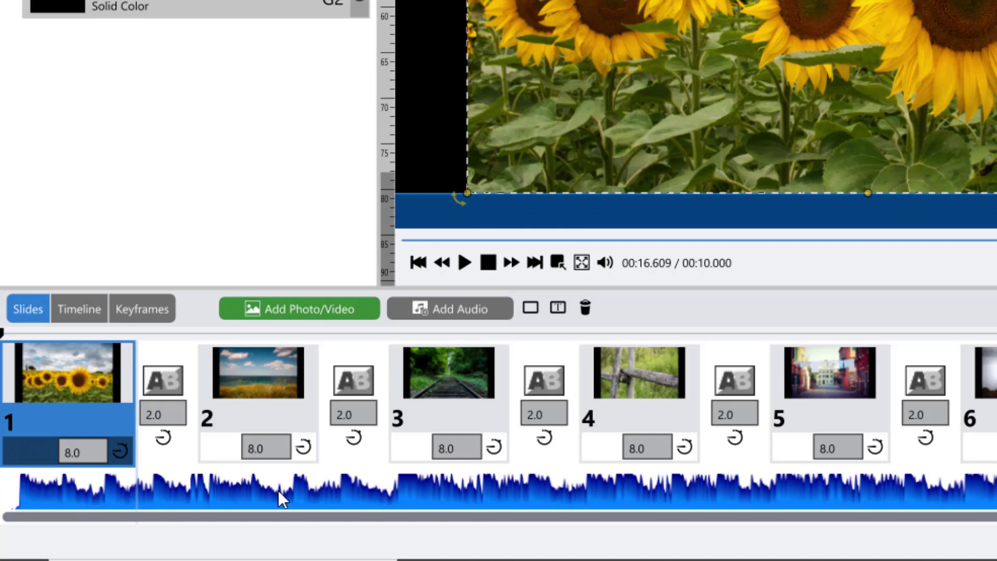
# Insert a blank slide before the Sunflowers slide and set its duration to .5 seconds.
pyautogui.click(534, 310)
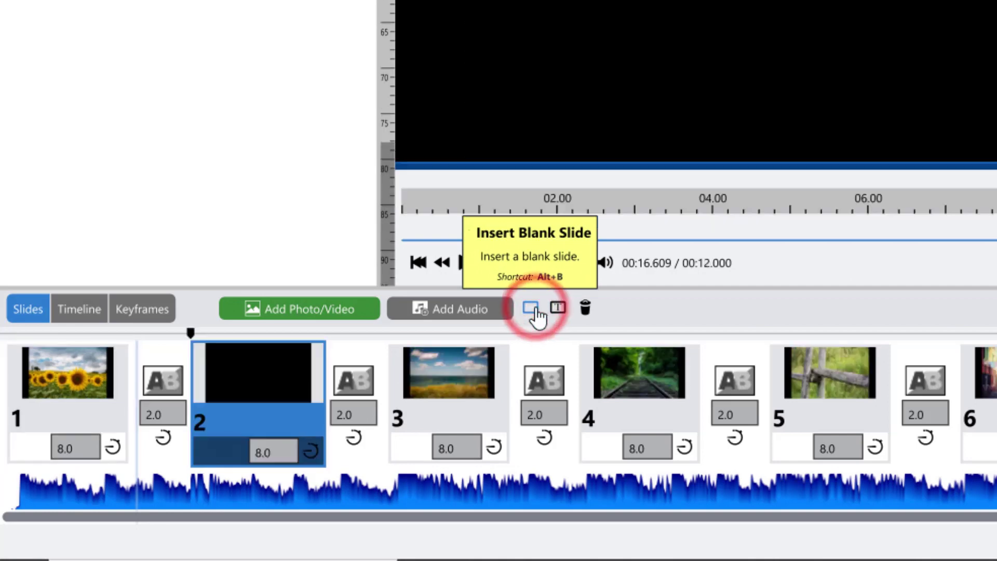
pyautogui.moveTo(232, 369); pyautogui.dragTo(78, 384)
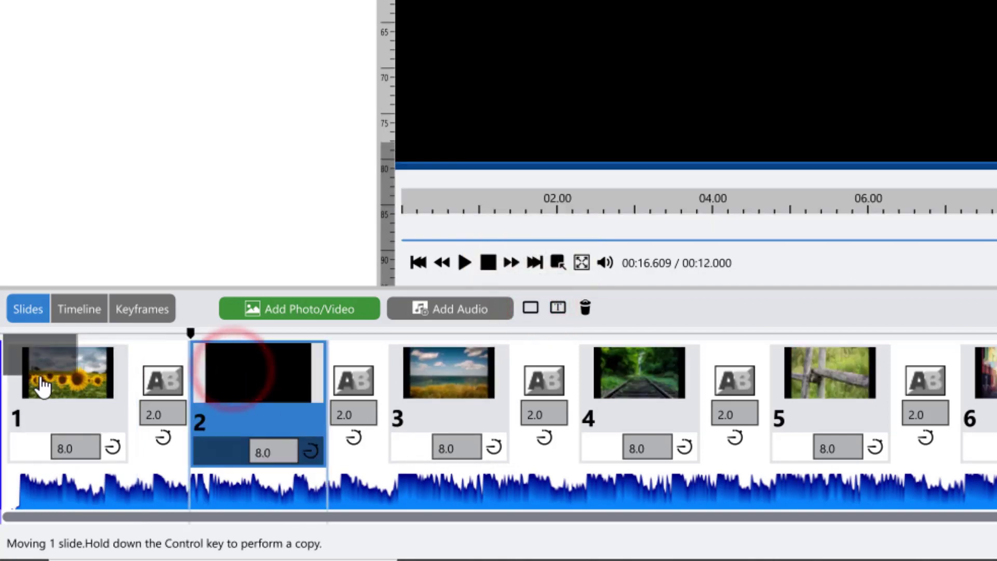
pyautogui.moveTo(41, 385); pyautogui.dragTo(41, 387)
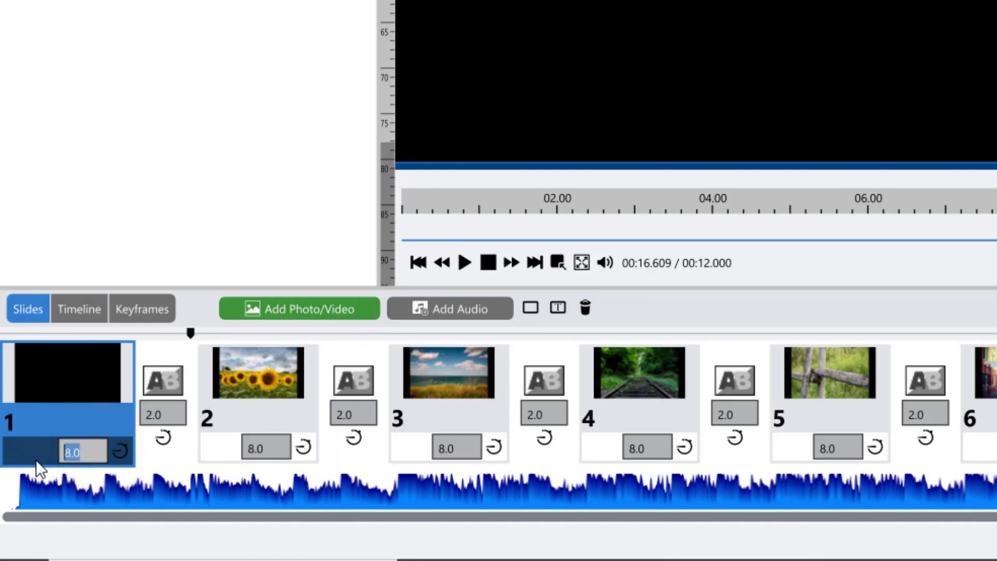
pyautogui.write('.5')
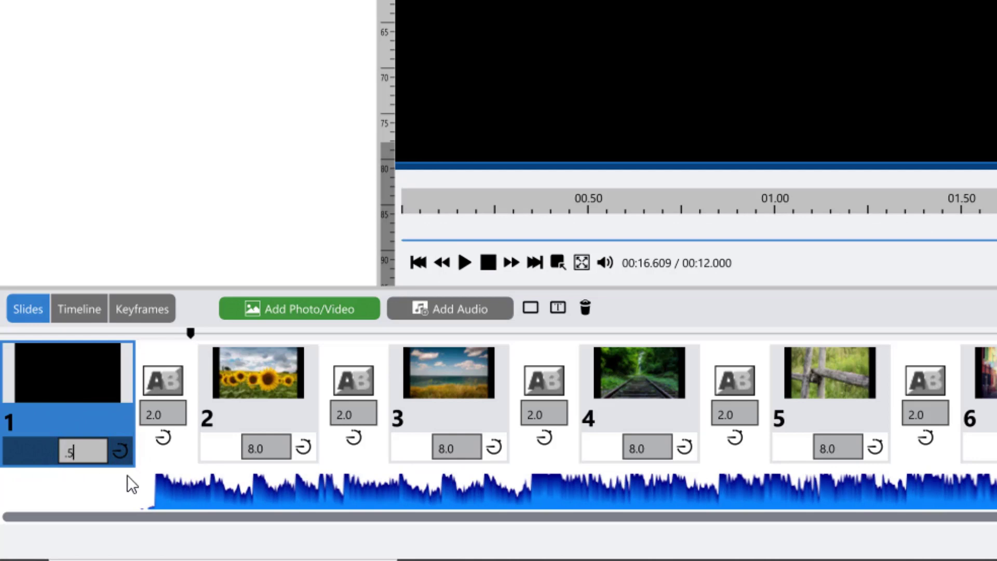
# Apply a Heart Cutout Fly Through transition after the blank slide, ignoring the effect's own duration.
pyautogui.click(163, 381)
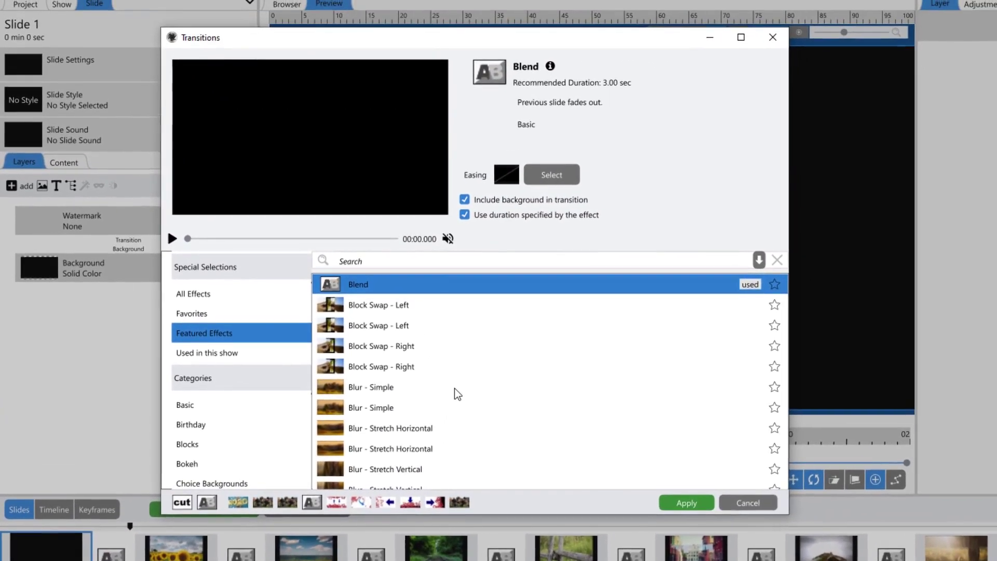
pyautogui.scroll(-8, 473, 371)
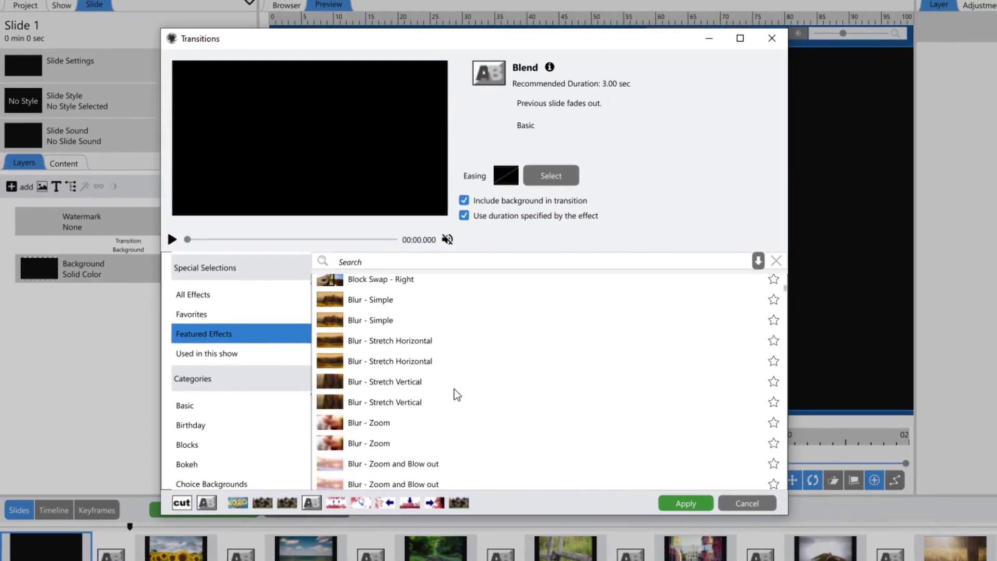
pyautogui.click(218, 334)
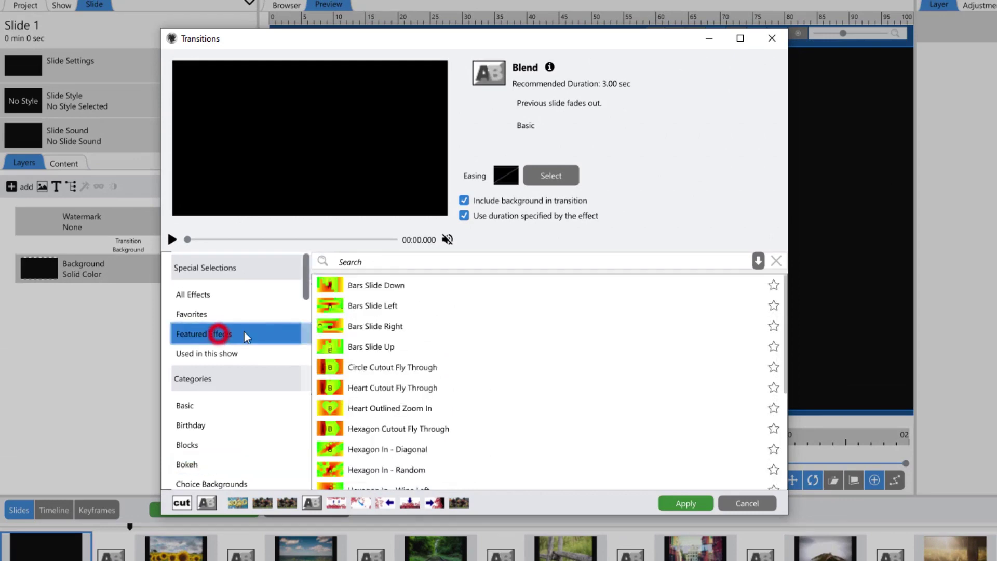
pyautogui.click(359, 258)
pyautogui.write('heart')
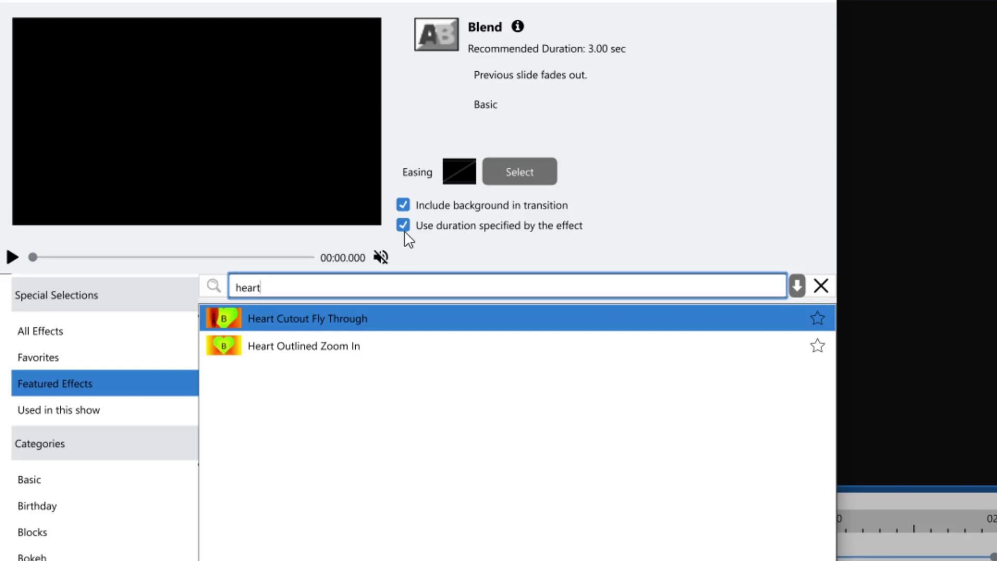
pyautogui.click(403, 227)
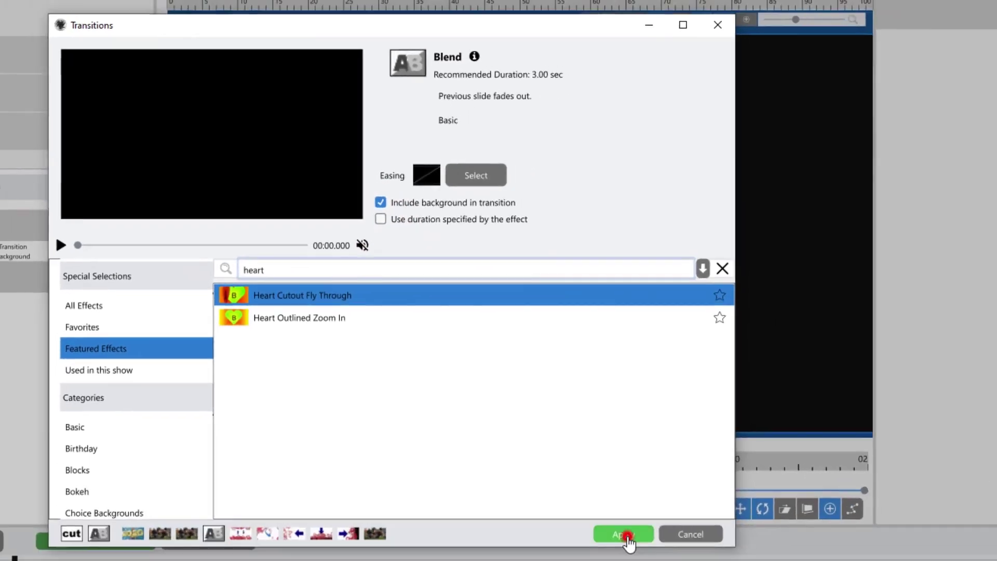
pyautogui.click(628, 534)
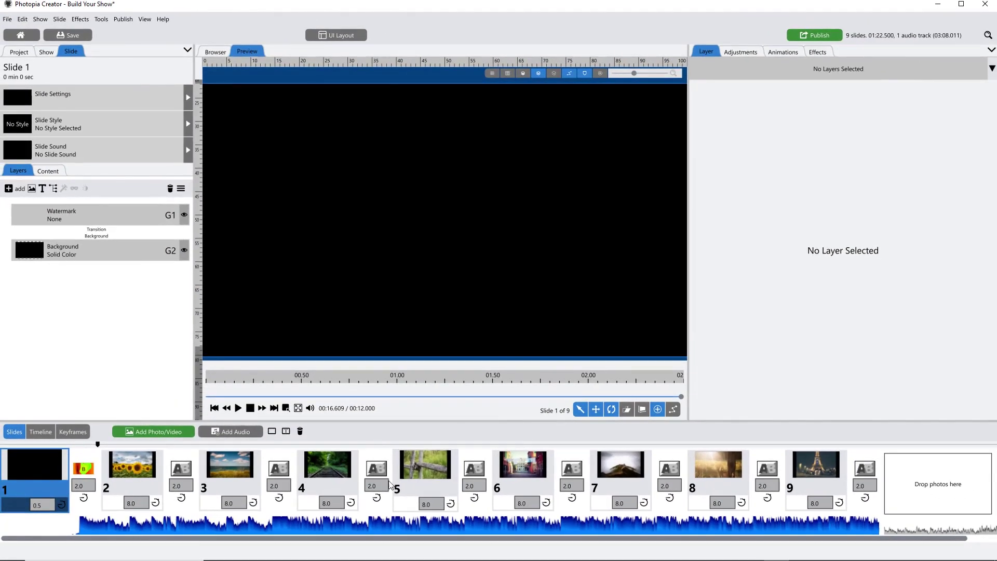
# Open the Sunflowers slide's style list and switch its category to All Effects.
pyautogui.click(138, 471)
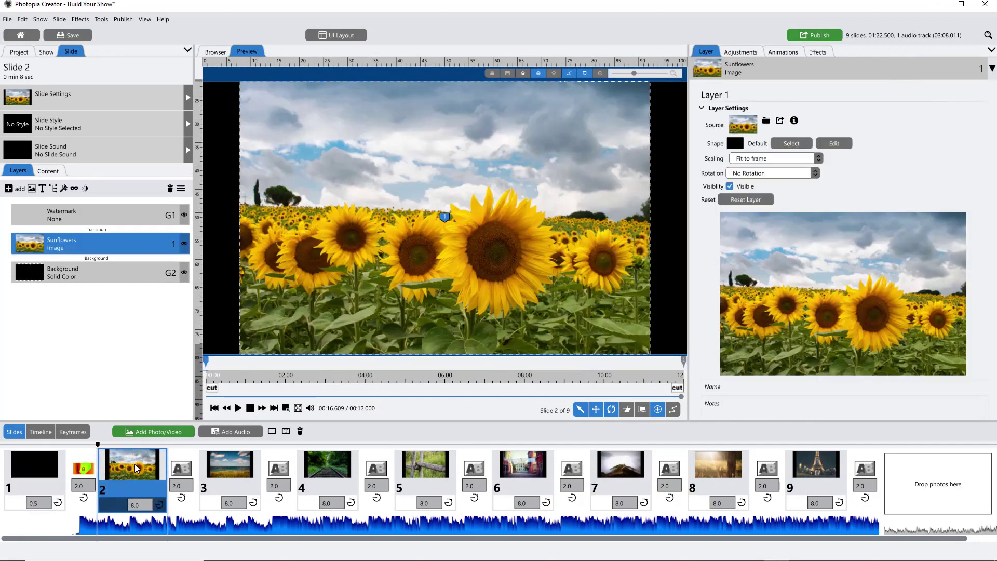
pyautogui.click(114, 123)
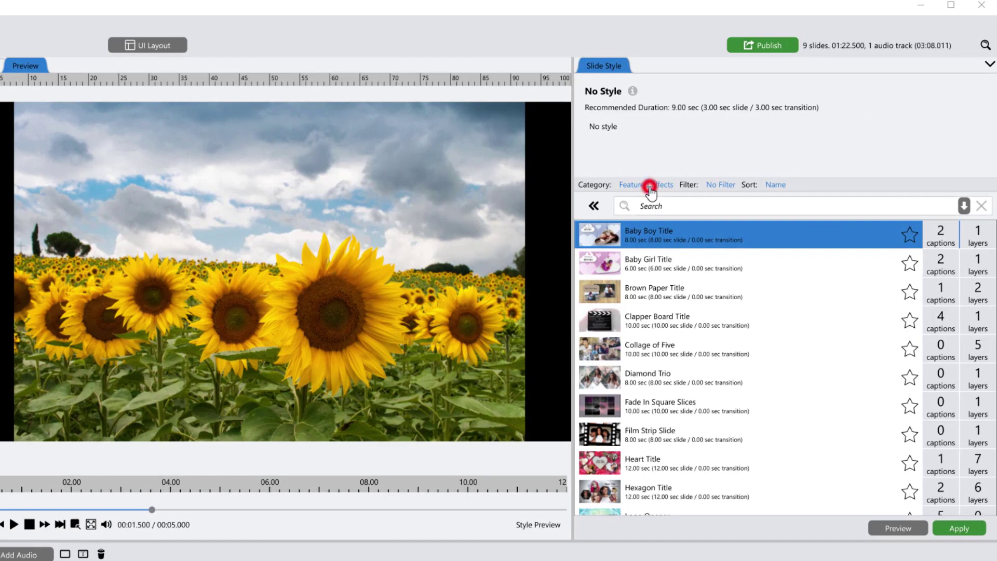
pyautogui.click(648, 185)
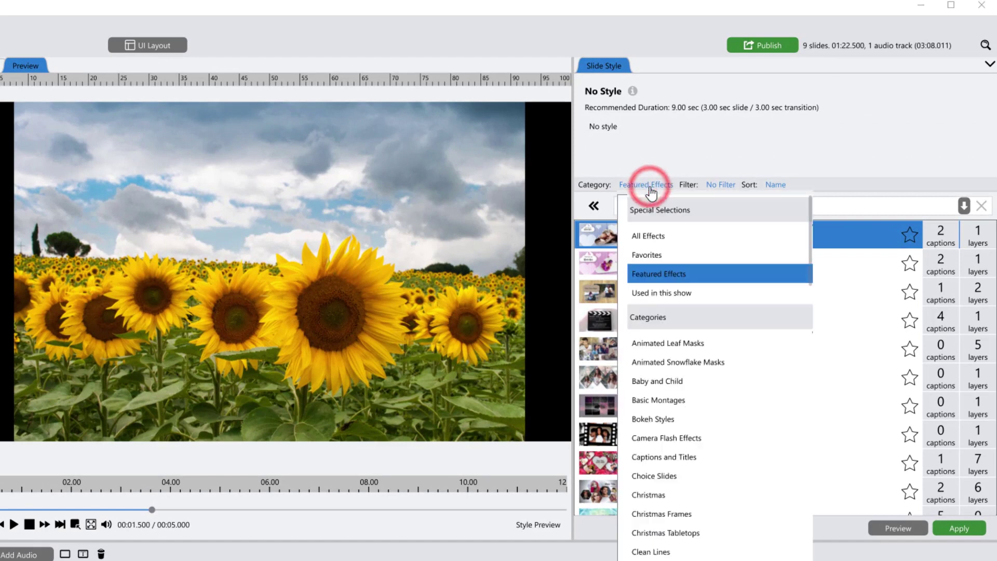
pyautogui.click(660, 235)
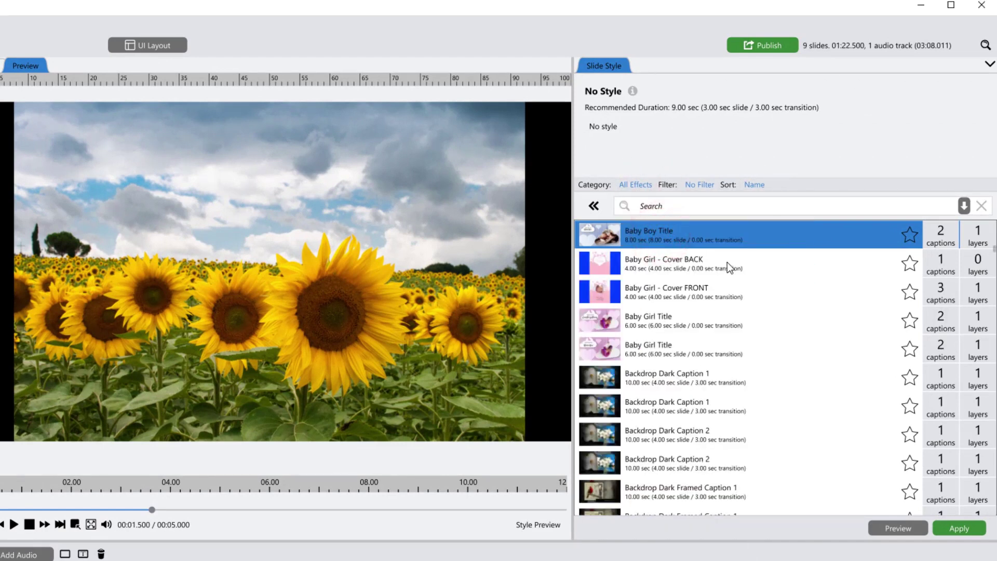
# Filter slide styles to 1 Layer and 1 Caption, then browse the filtered list.
pyautogui.click(699, 188)
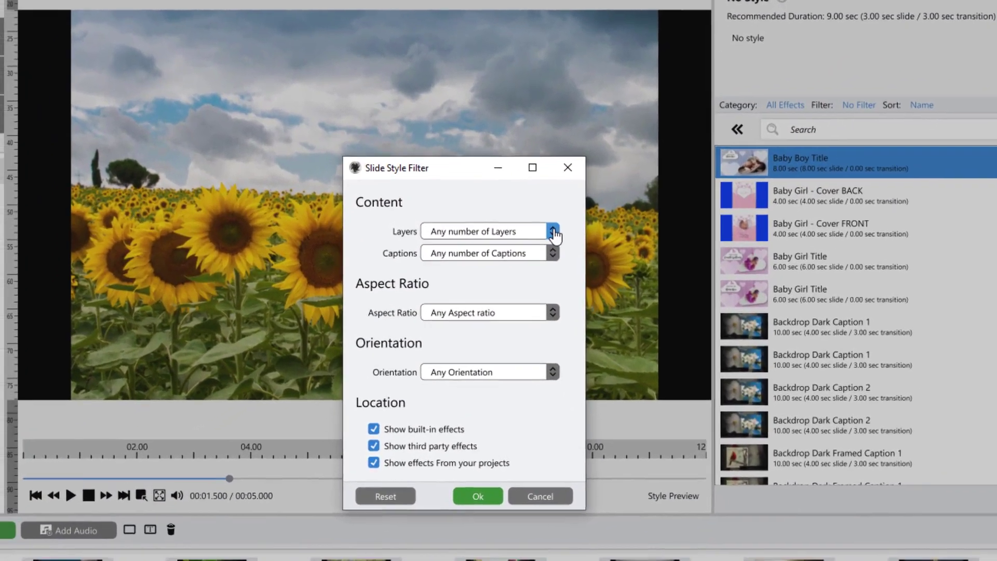
pyautogui.click(552, 231)
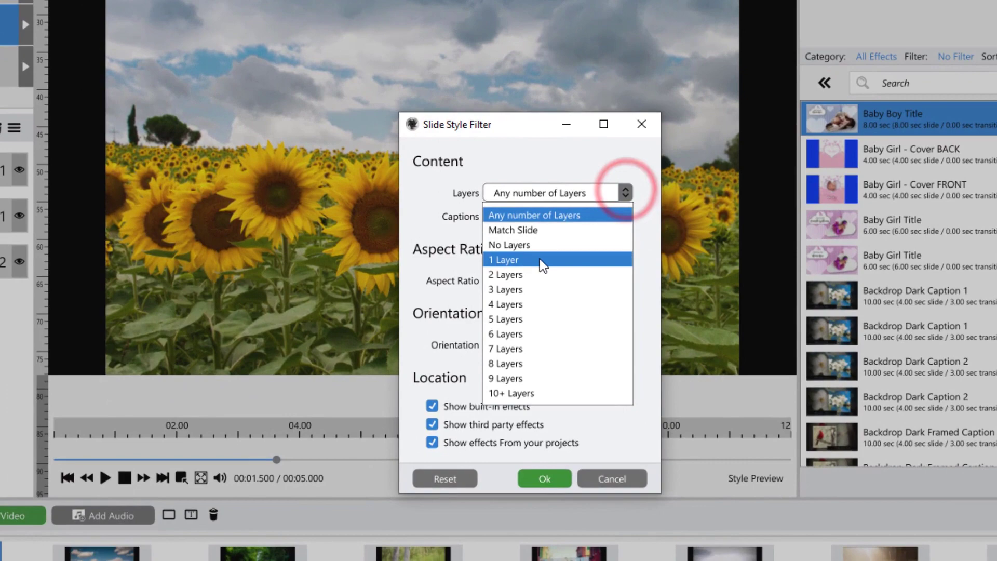
pyautogui.click(474, 292)
pyautogui.click(625, 216)
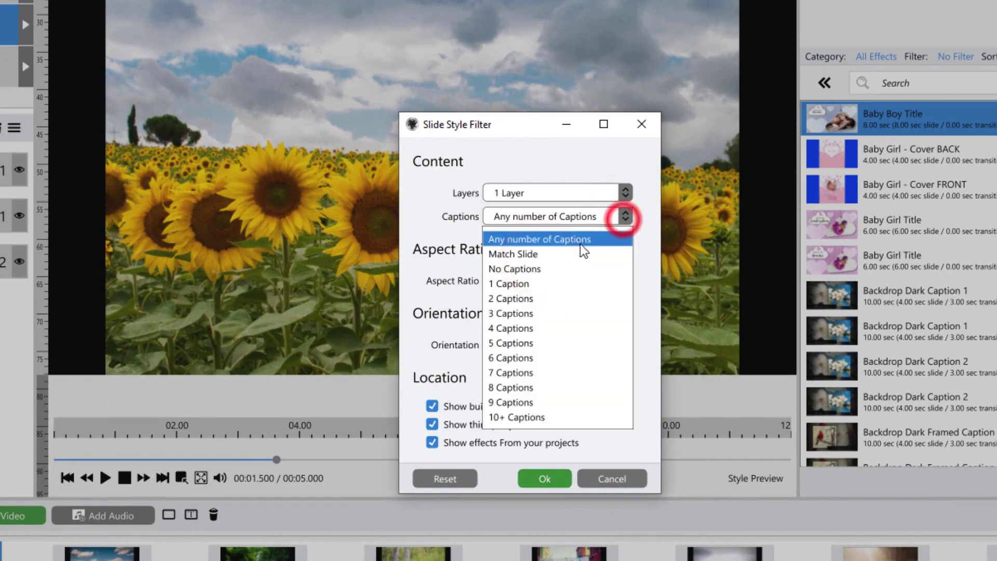
pyautogui.click(553, 282)
pyautogui.click(553, 478)
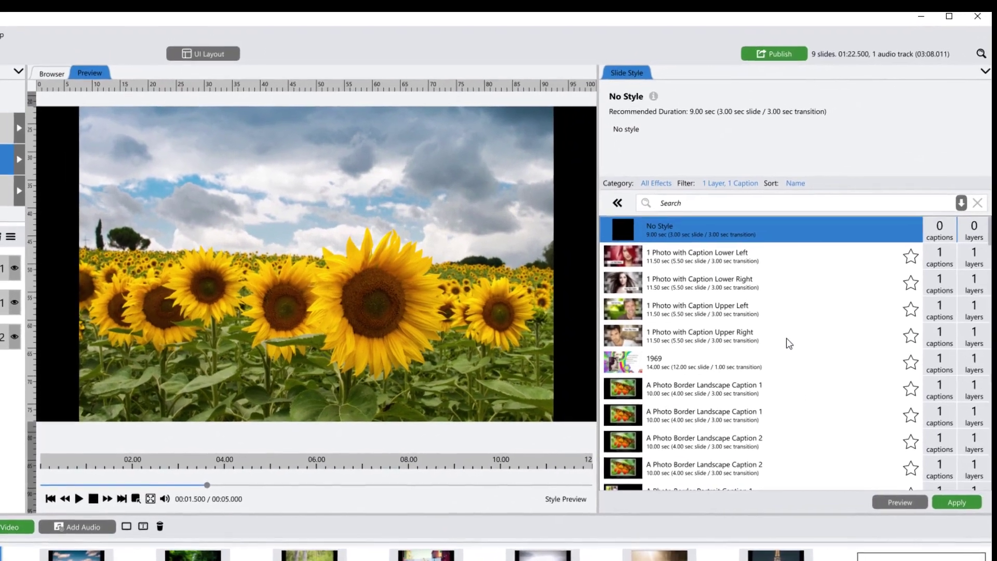
pyautogui.scroll(-2, 879, 318)
pyautogui.scroll(-3, 782, 344)
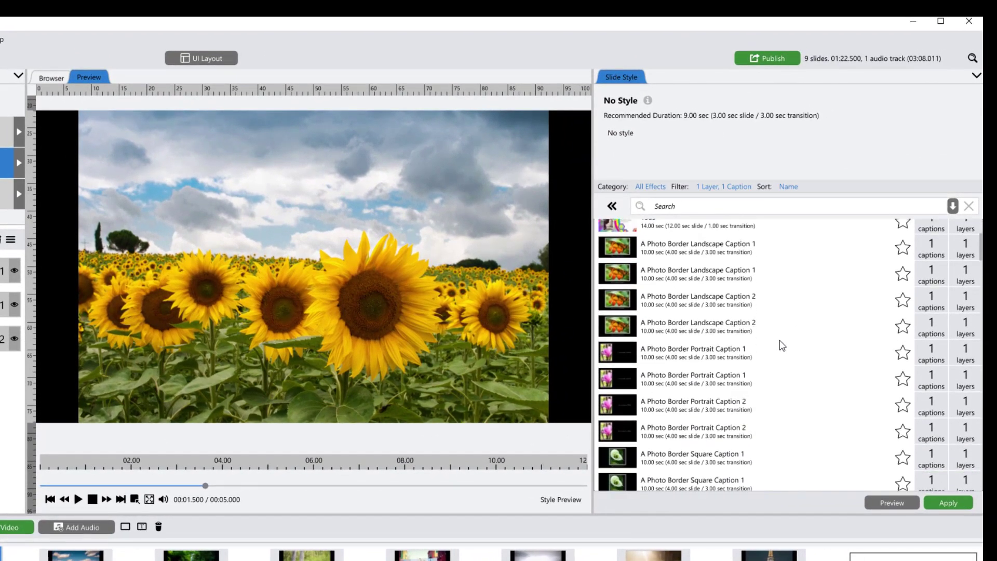
pyautogui.scroll(-3, 782, 344)
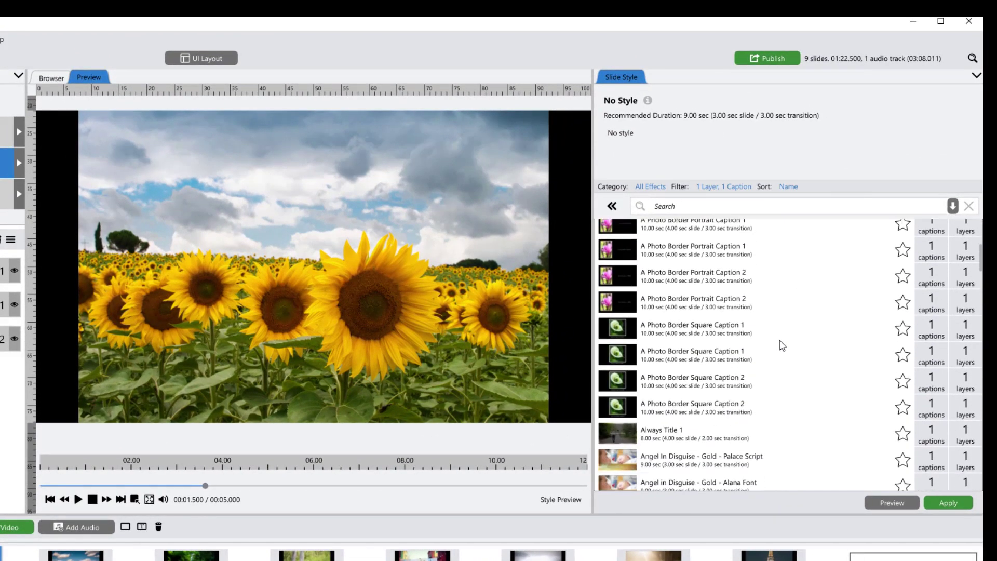
pyautogui.scroll(-3, 782, 345)
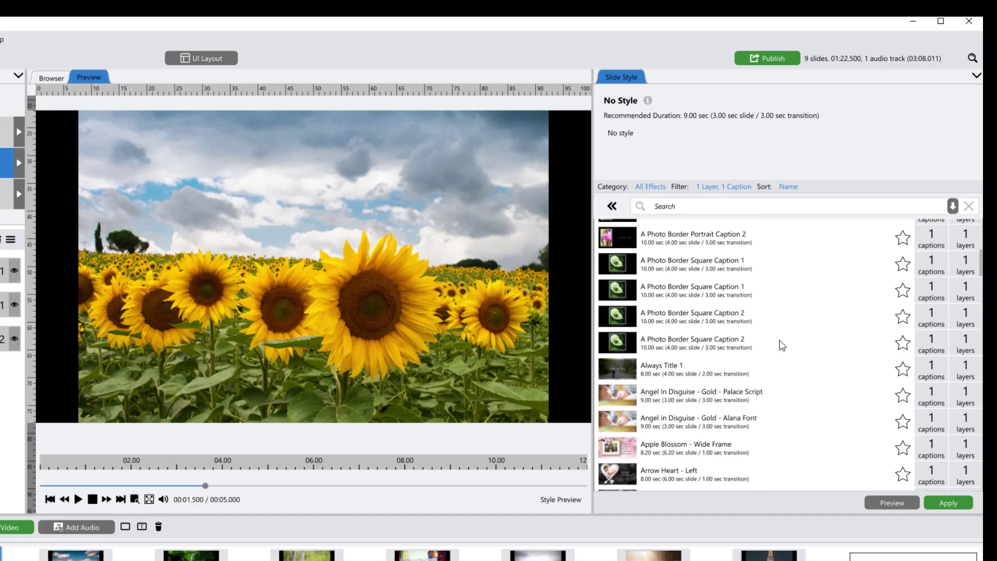
pyautogui.scroll(-4, 782, 345)
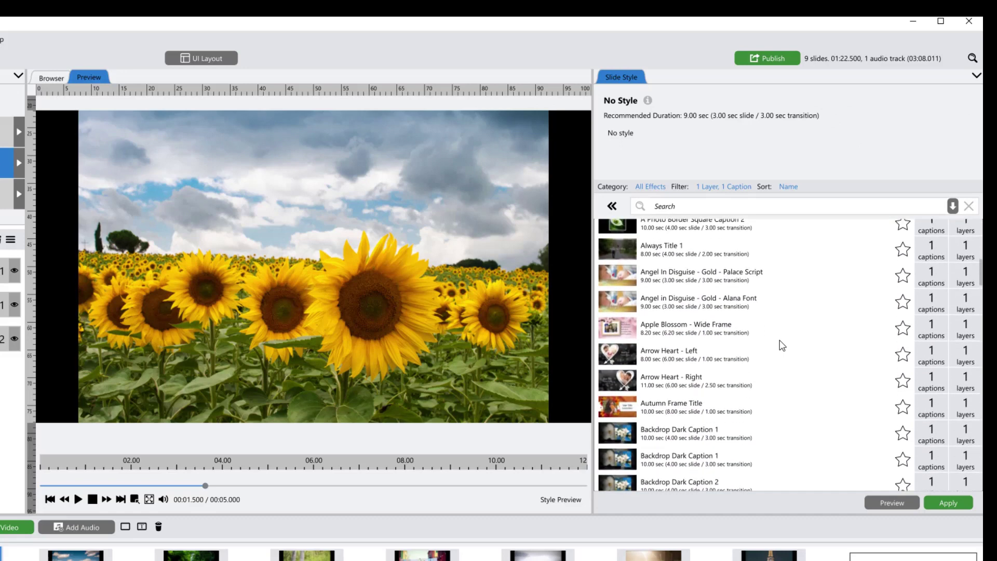
pyautogui.scroll(-4, 781, 345)
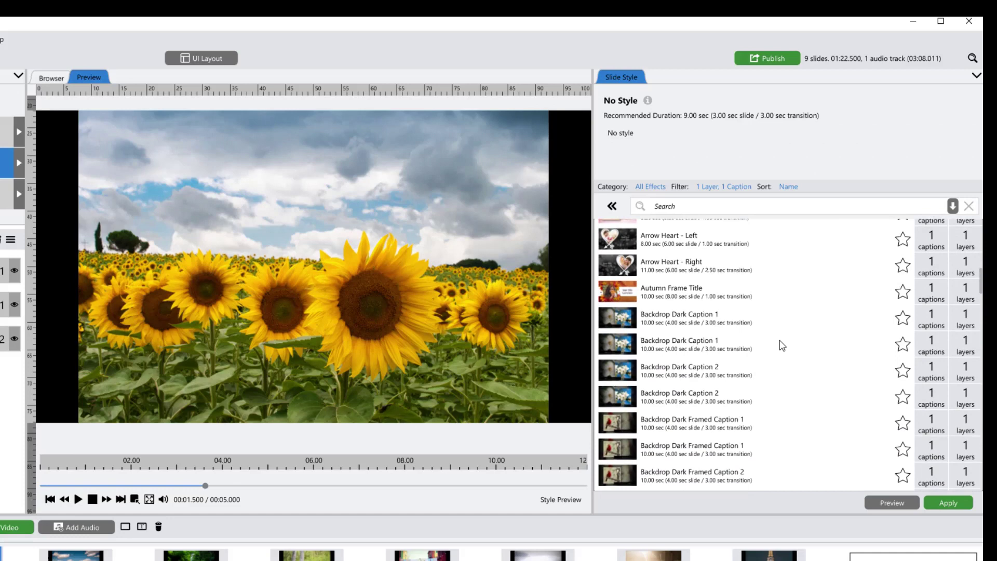
pyautogui.scroll(-1, 782, 345)
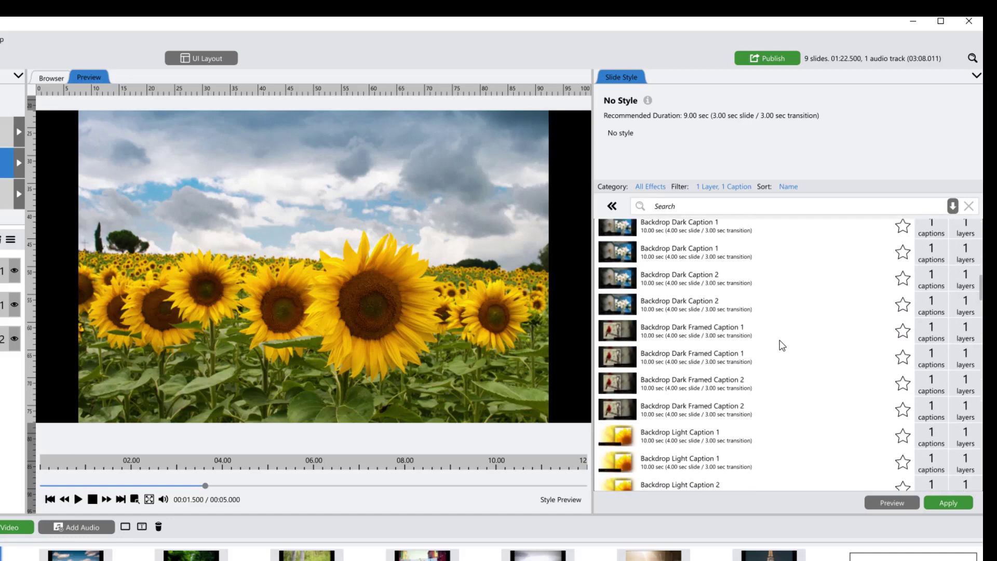
# Search slide styles for 'slidi', choose Sliding Bars Title and play its preview.
pyautogui.click(729, 208)
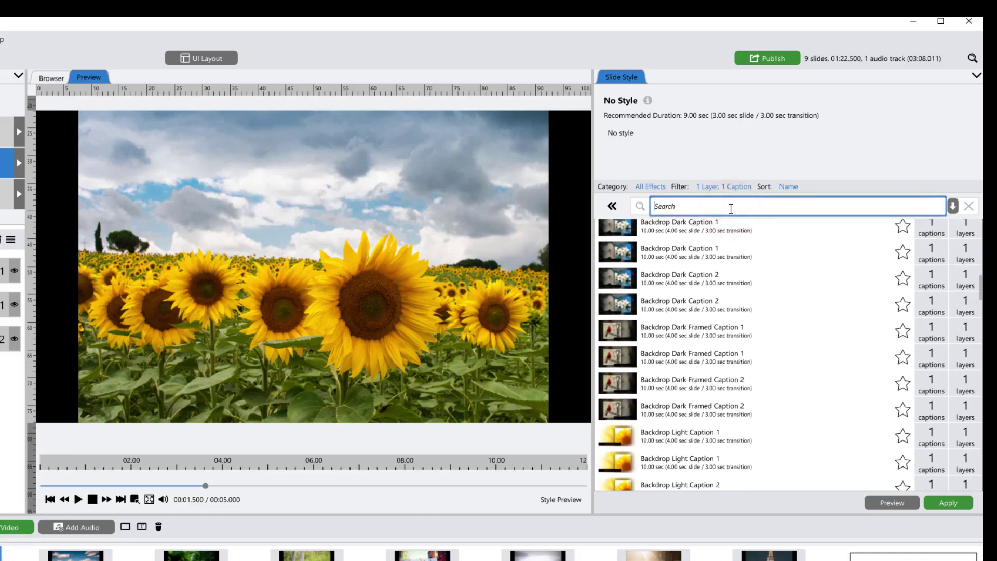
pyautogui.write('slidi')
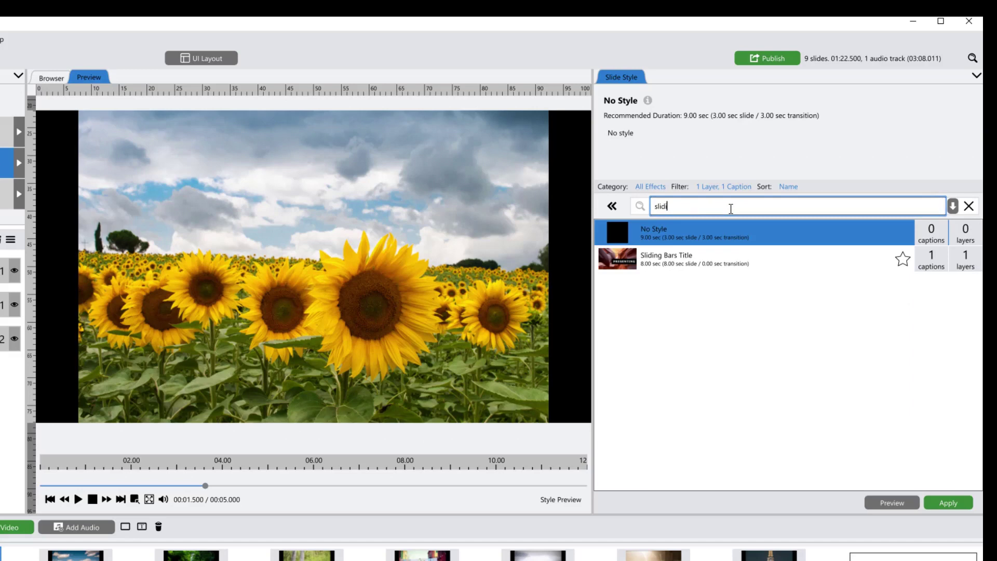
pyautogui.click(685, 257)
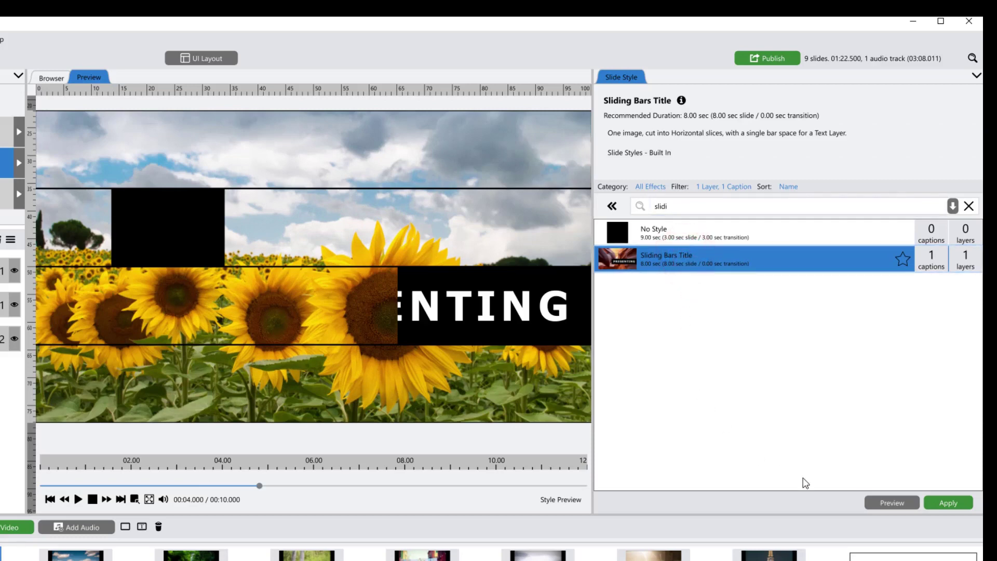
pyautogui.click(884, 503)
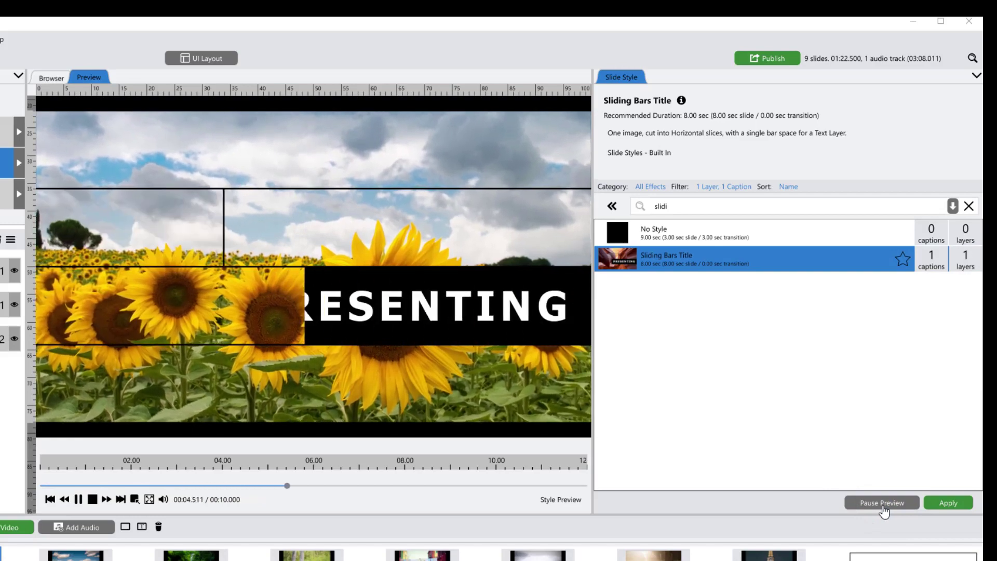
# Apply Sliding Bars Title to slide 2 and change its caption from PRESENTING to SUNFLOWERS.
pyautogui.click(948, 503)
pyautogui.moveTo(730, 237); pyautogui.dragTo(677, 243)
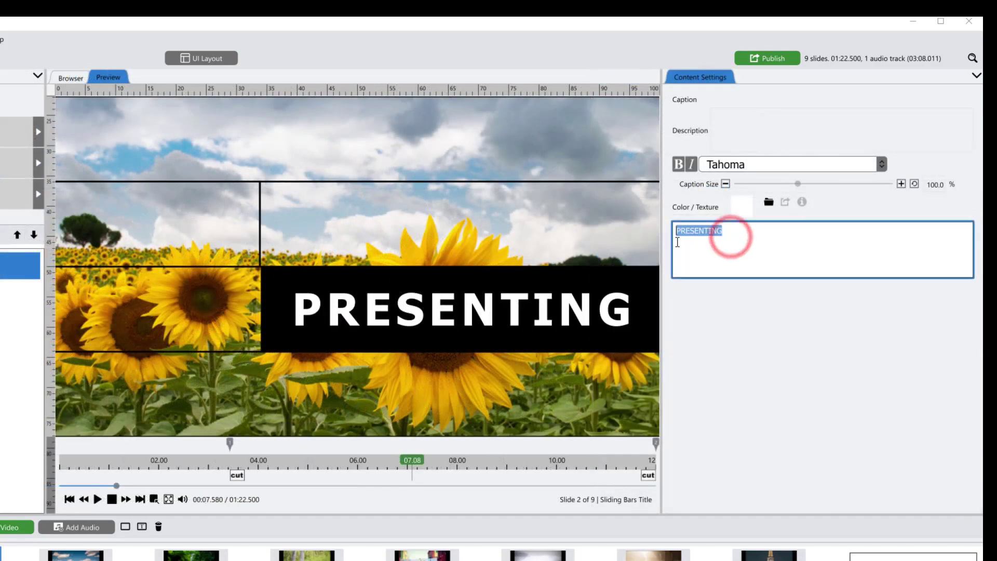
pyautogui.write('SUNFLOWERS')
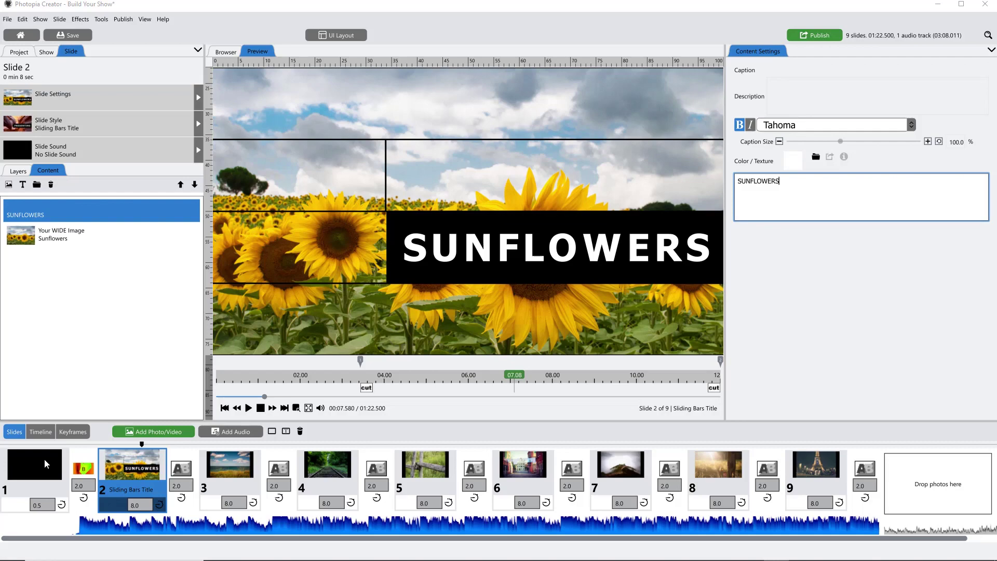
# Make the SUNFLOWERS title frame from slide 2 the show thumbnail, replacing the black placeholder.
pyautogui.click(45, 463)
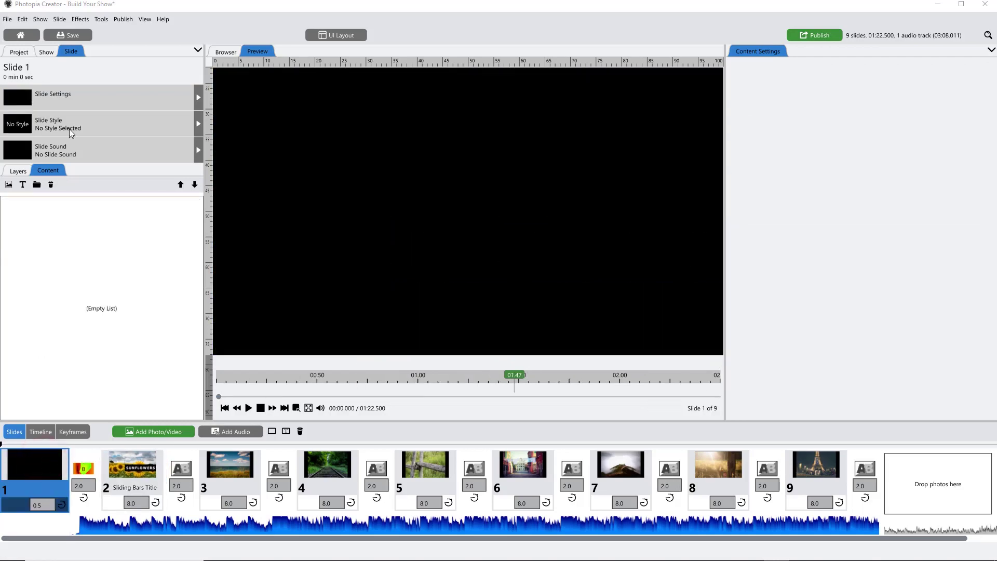
pyautogui.click(46, 52)
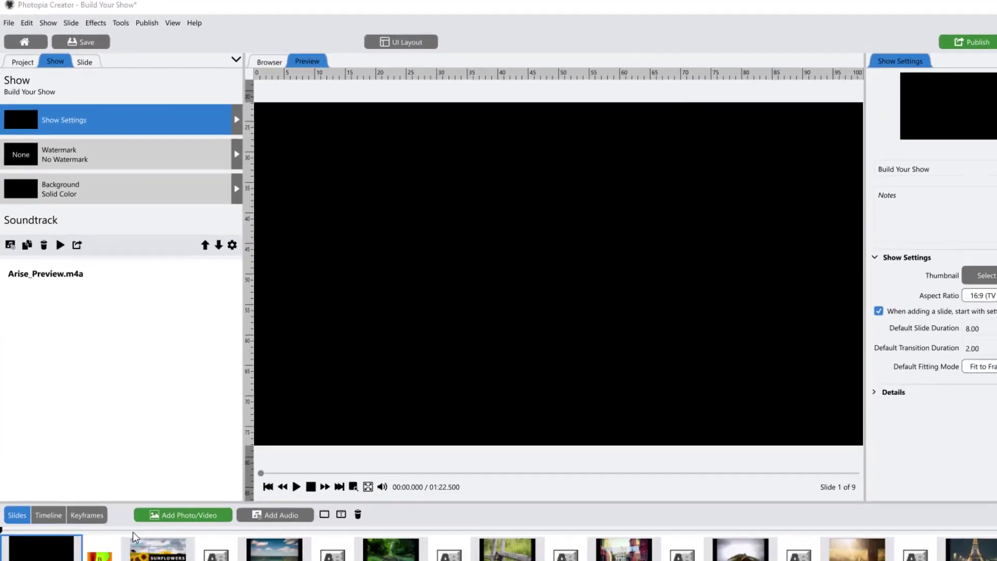
pyautogui.click(135, 538)
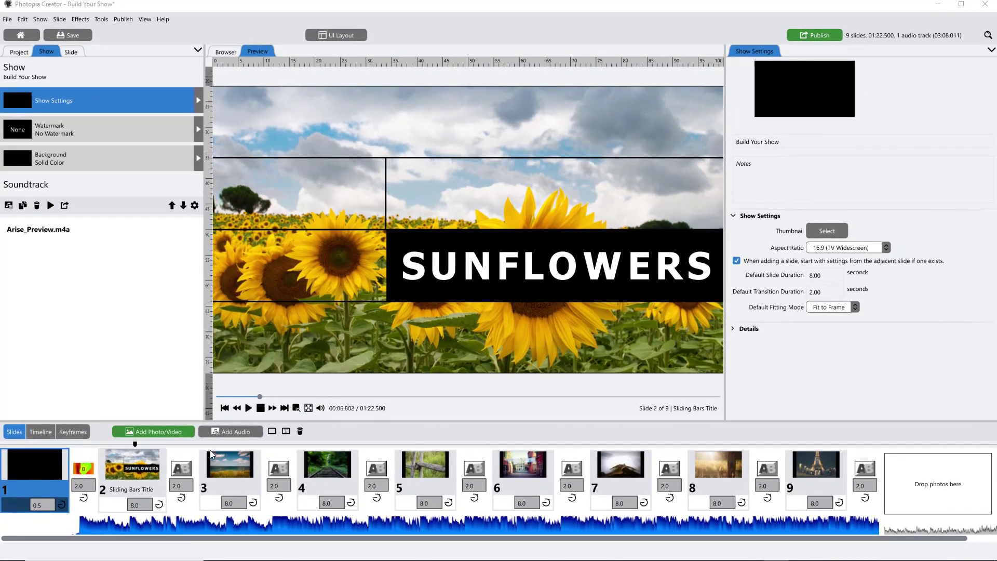
pyautogui.rightClick(343, 286)
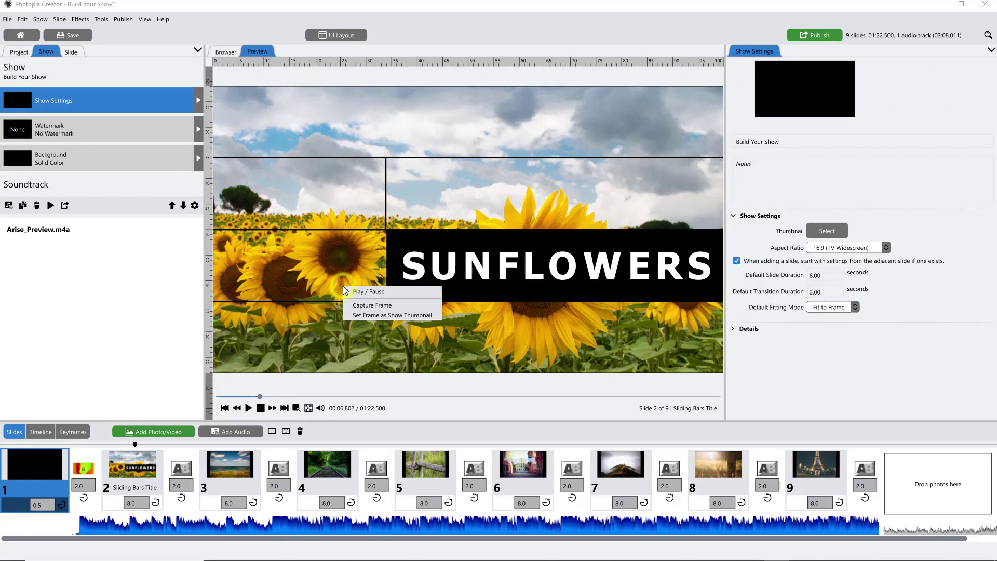
pyautogui.click(435, 316)
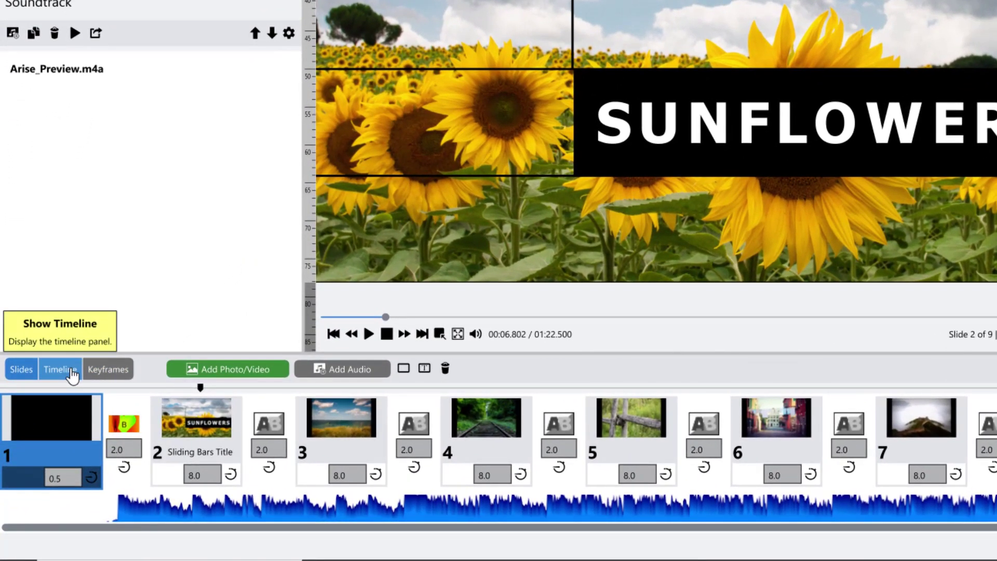
# On the Timeline, retime slide 3 and 4 boundaries to the music with plain, rolling and slide edits.
pyautogui.click(70, 370)
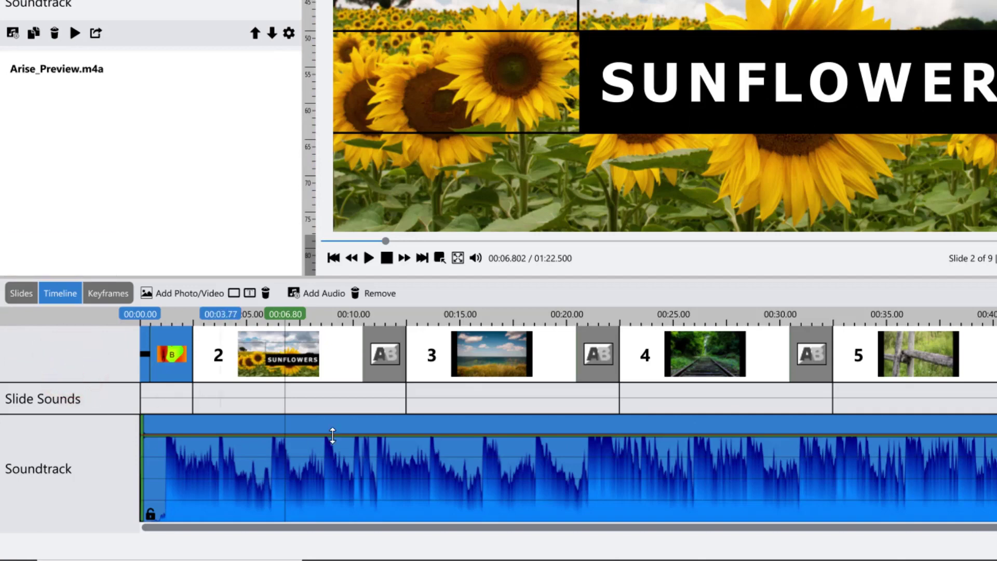
pyautogui.moveTo(405, 380)
pyautogui.mouseDown()
pyautogui.moveTo(466, 366)
pyautogui.moveTo(410, 377)
pyautogui.mouseUp()
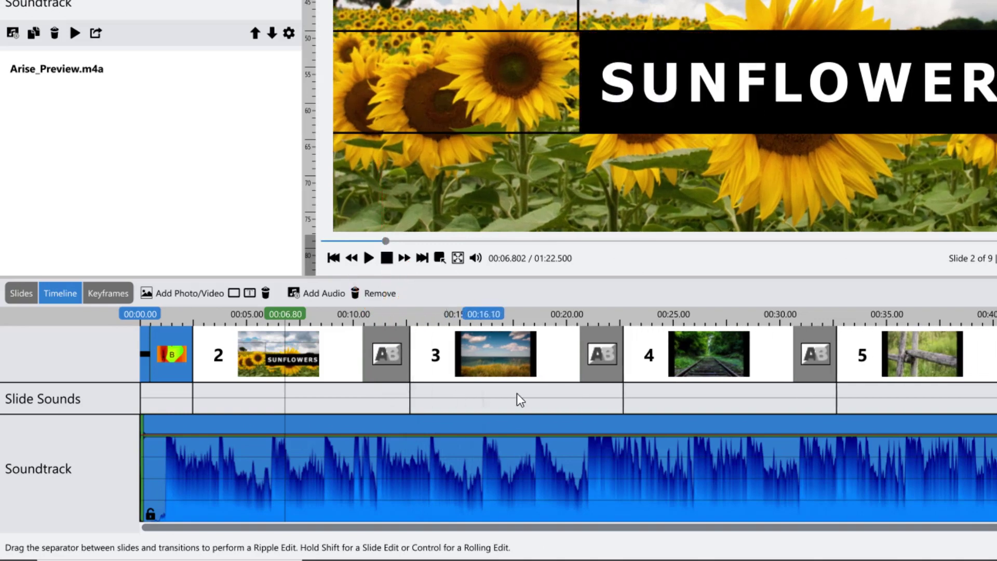
pyautogui.press('ctrl')
pyautogui.moveTo(580, 375); pyautogui.dragTo(589, 374)
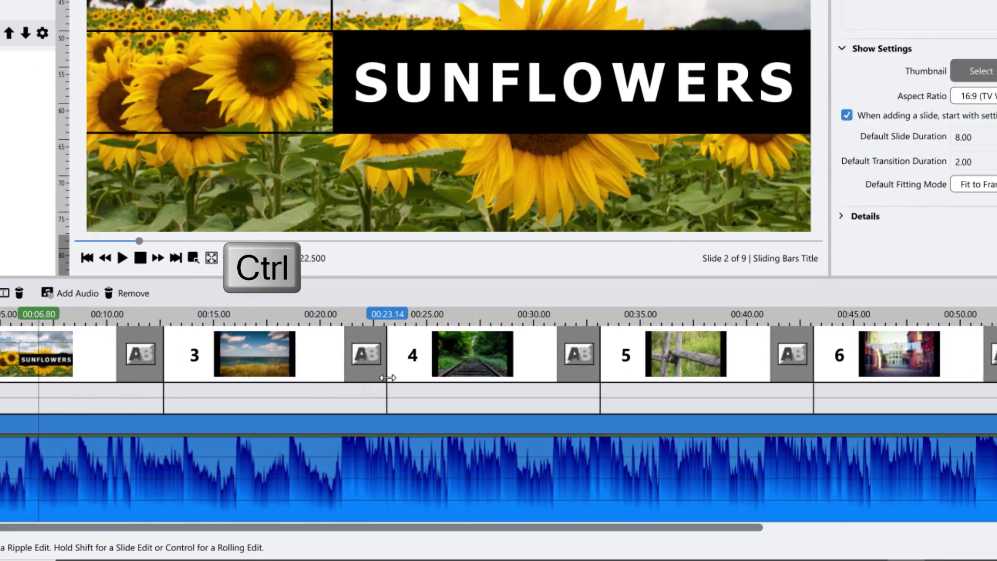
pyautogui.moveTo(375, 379)
pyautogui.mouseDown()
pyautogui.moveTo(423, 382)
pyautogui.moveTo(404, 384)
pyautogui.mouseUp()
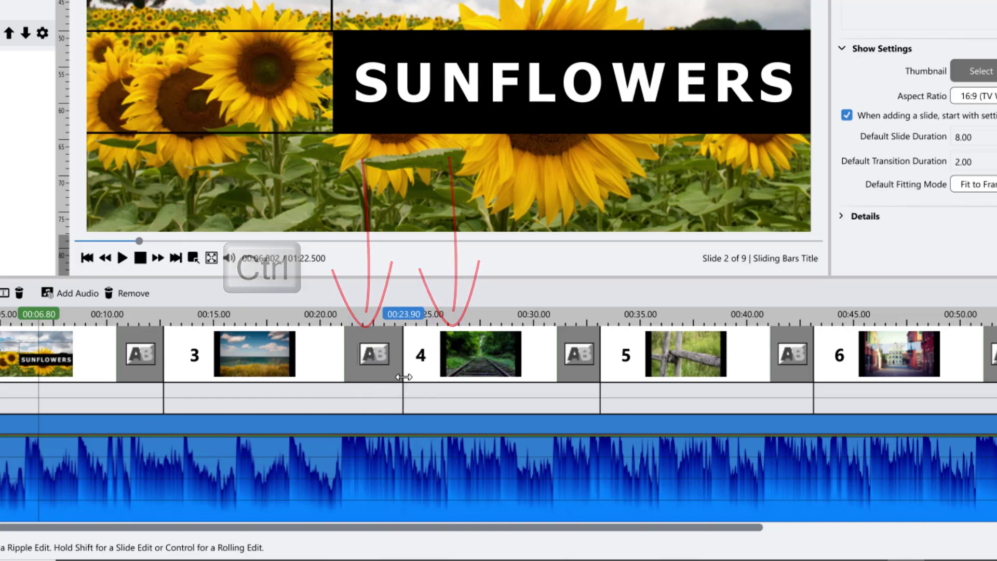
pyautogui.press('shift')
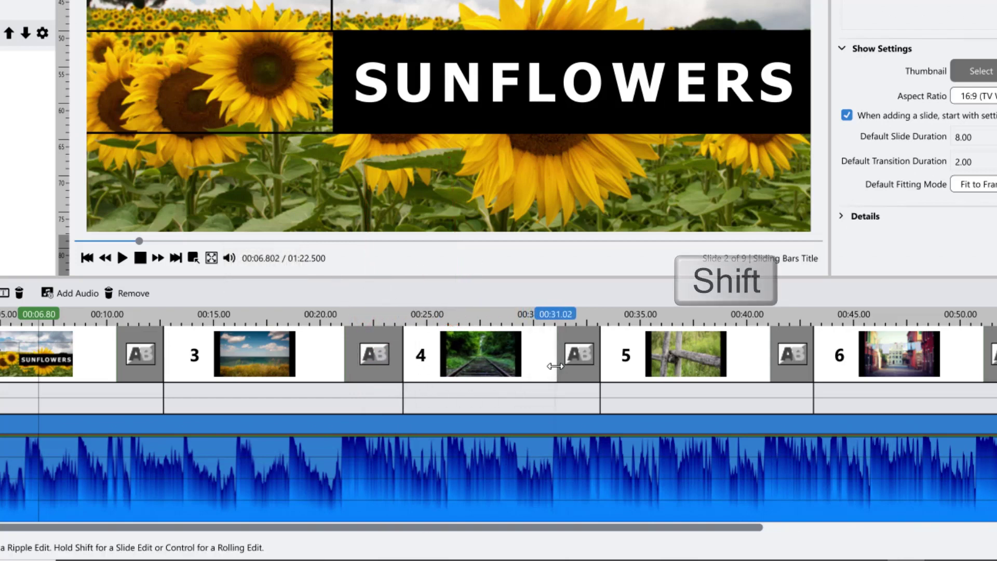
pyautogui.moveTo(559, 365)
pyautogui.mouseDown()
pyautogui.moveTo(532, 375)
pyautogui.moveTo(543, 371)
pyautogui.mouseUp()
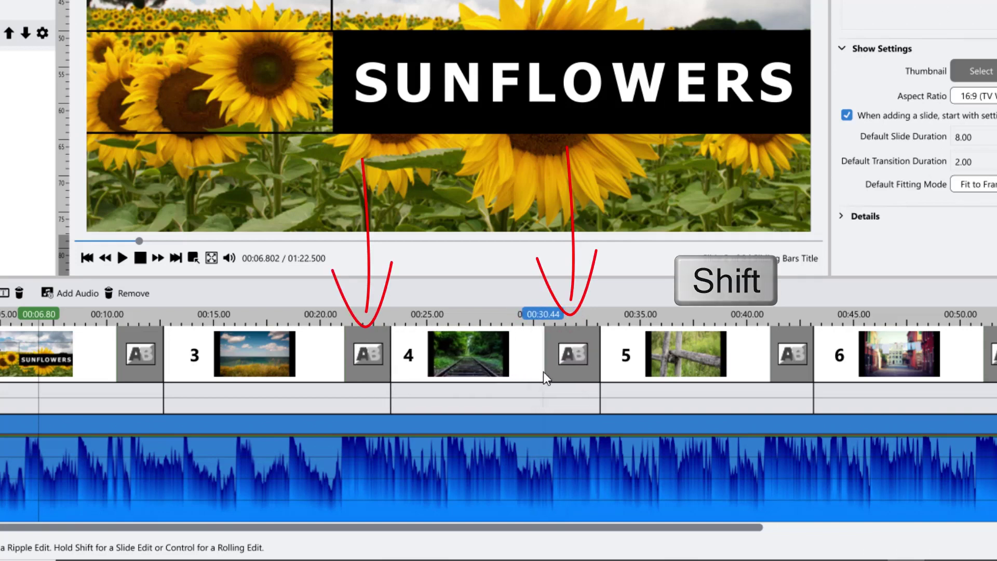
pyautogui.moveTo(305, 317); pyautogui.dragTo(552, 356)
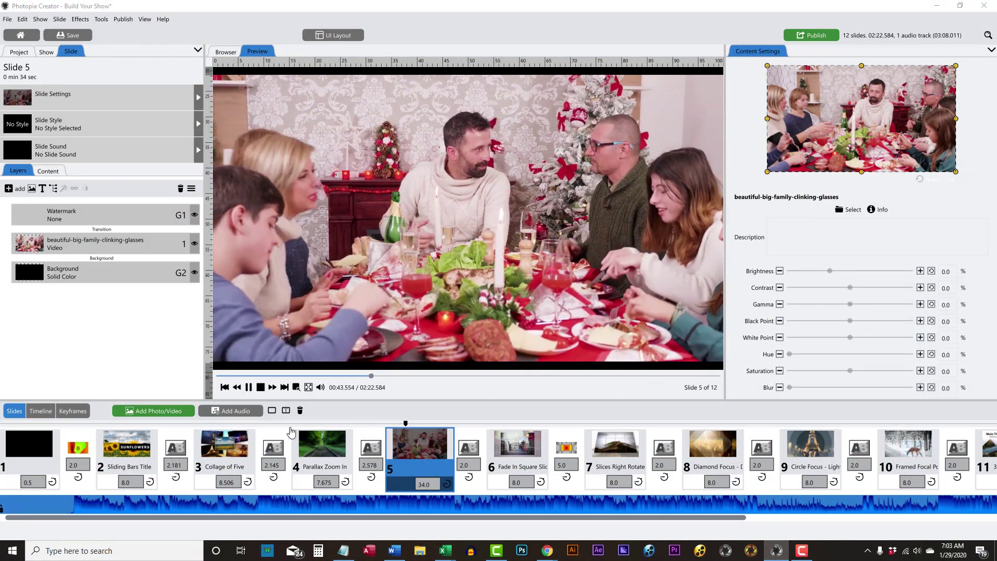
# In the show's audio settings, set soundtrack volume during other sounds to 20%.
pyautogui.click(248, 386)
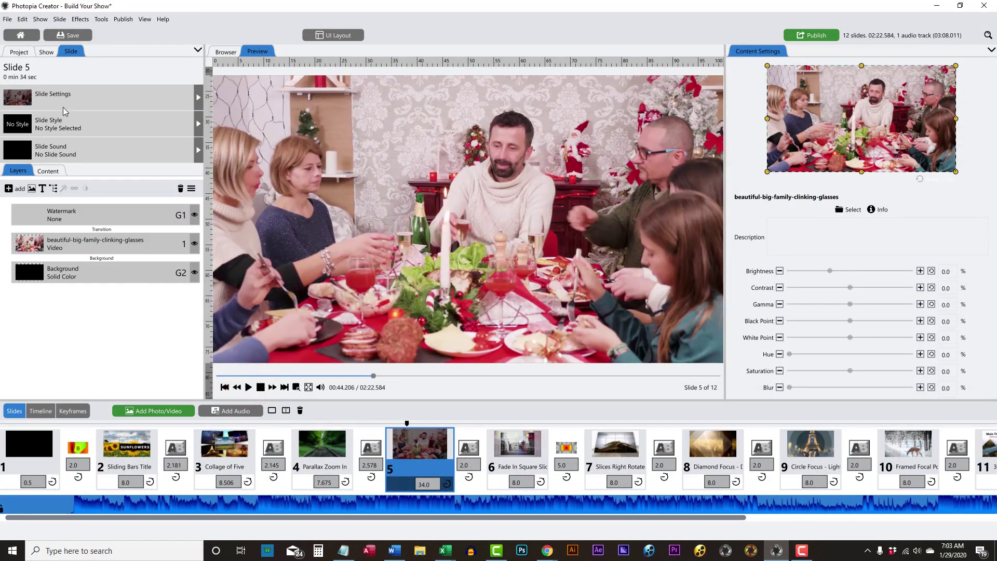
pyautogui.click(45, 52)
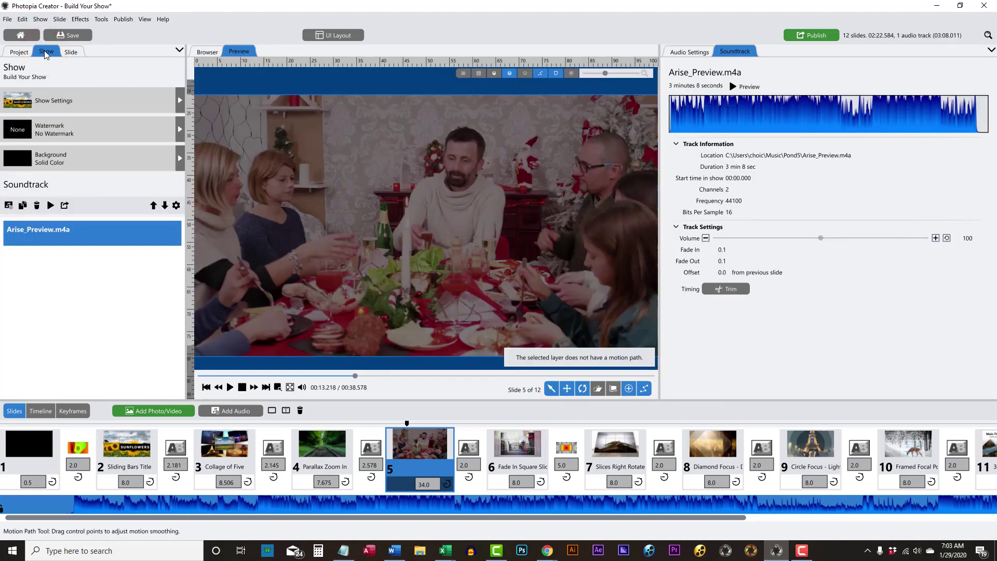
pyautogui.click(70, 232)
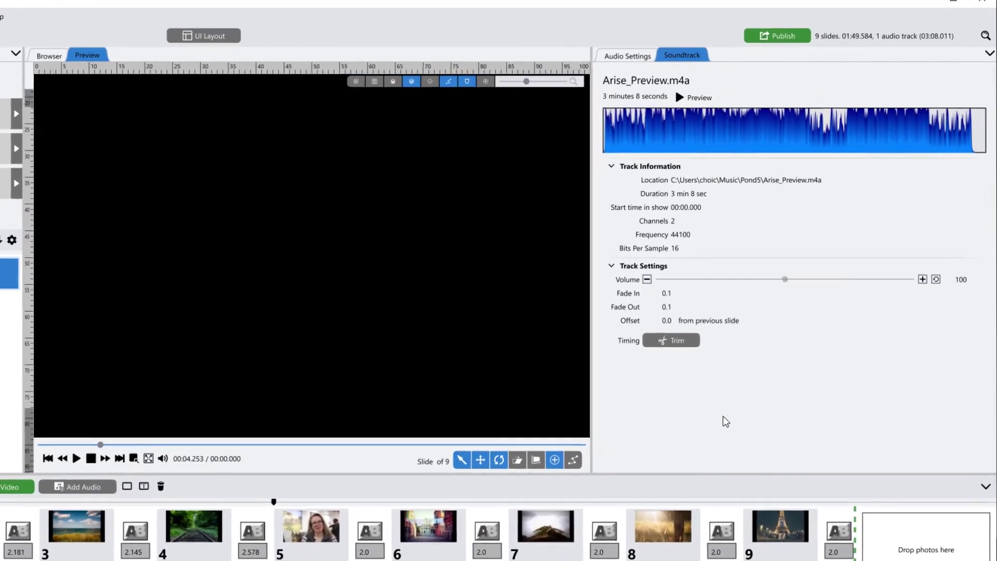
pyautogui.click(508, 59)
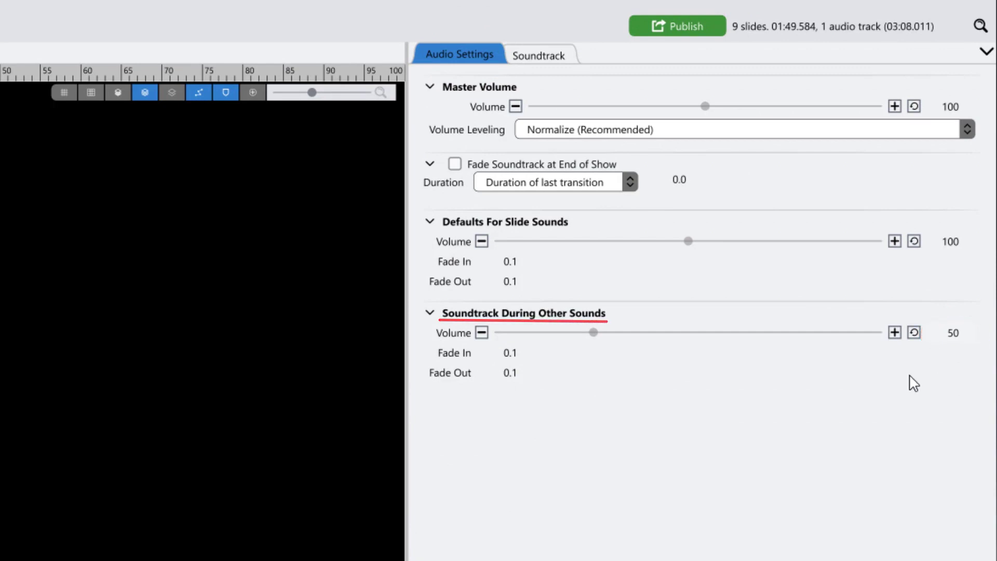
pyautogui.click(951, 336)
pyautogui.write('20')
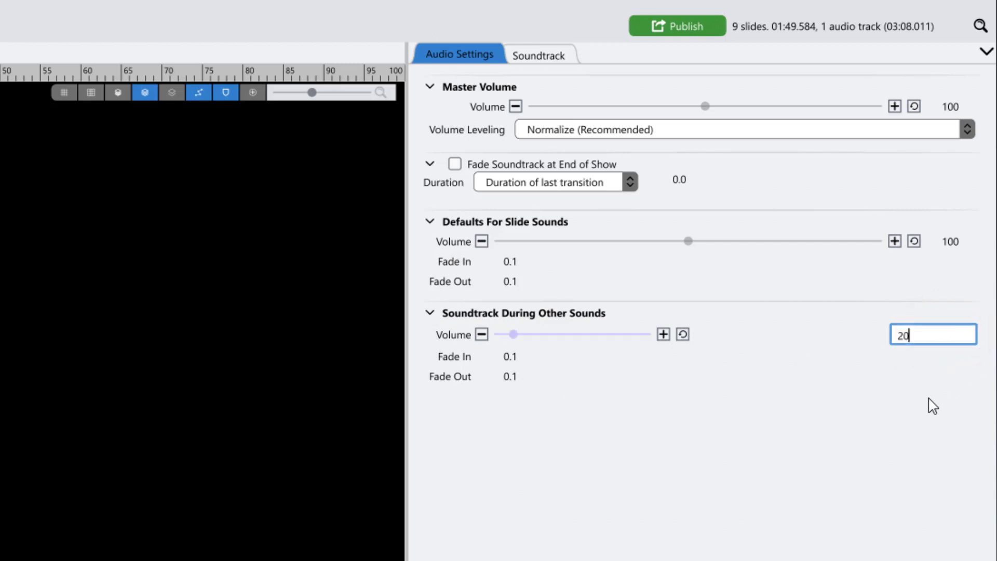
pyautogui.click(880, 446)
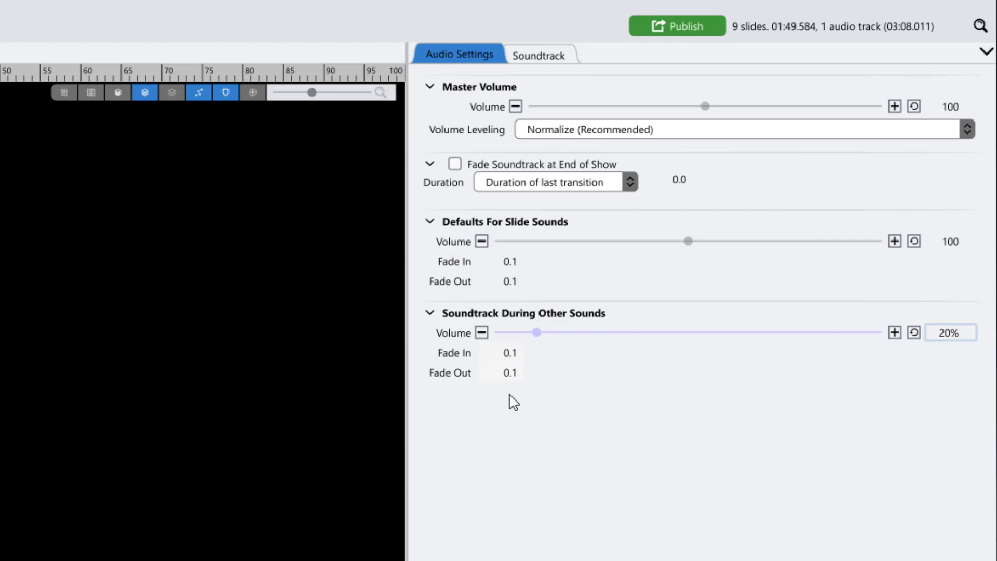
# Set the ducking fade-in and fade-out times to 2.0 seconds each.
pyautogui.click(508, 353)
pyautogui.write('2')
pyautogui.click(540, 413)
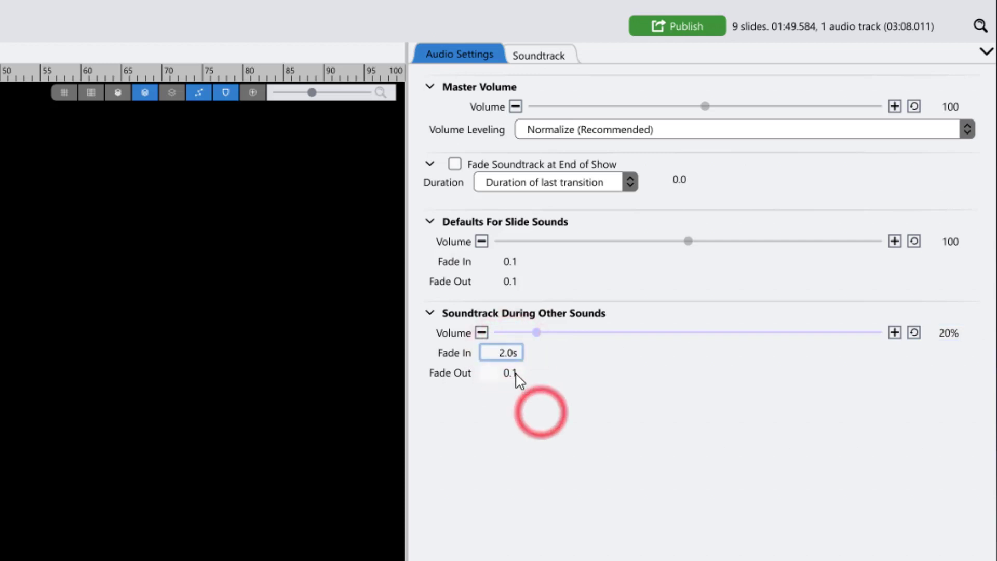
pyautogui.click(516, 373)
pyautogui.write('2')
pyautogui.click(545, 445)
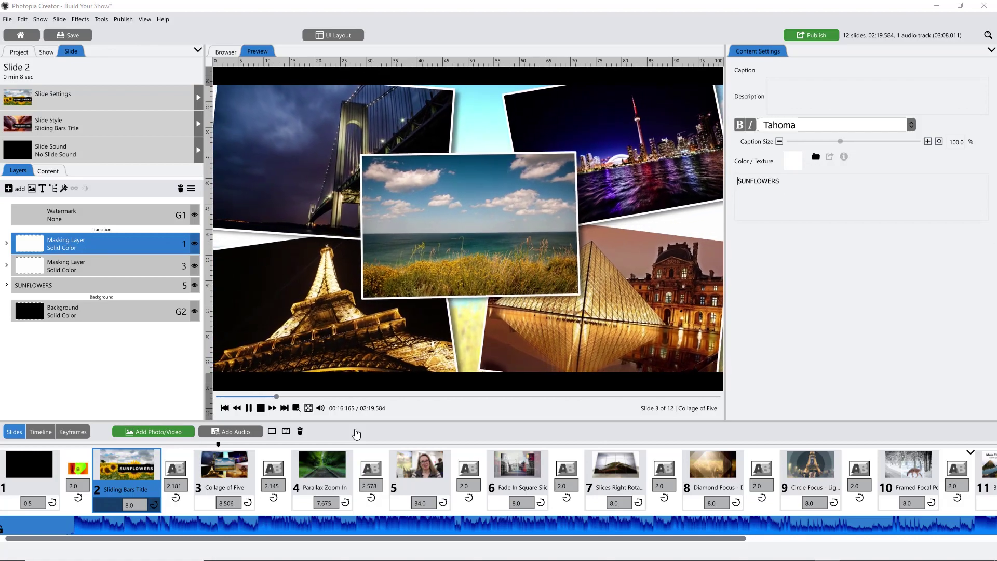
# Stop the preview and open the Publish window for Build Your Show.
pyautogui.click(259, 408)
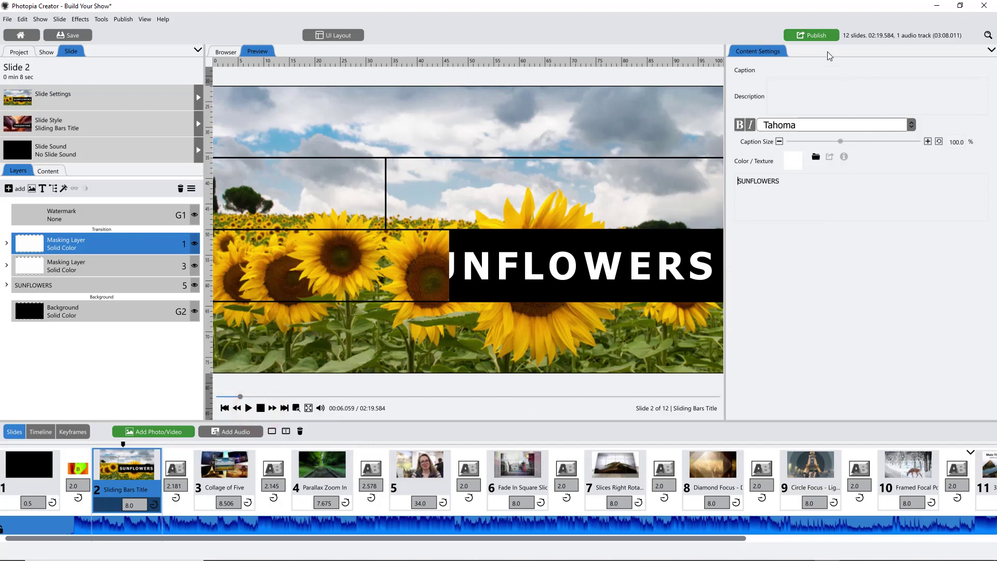
pyautogui.click(823, 39)
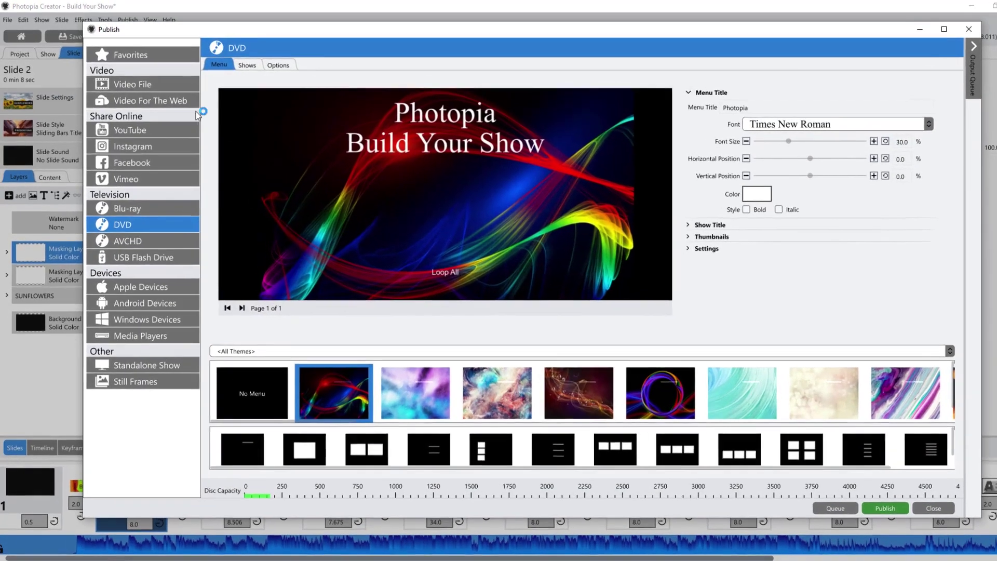
# Switch the Publish output to Video File, showing MPEG-4 4K UHD at 3840x2160.
pyautogui.click(167, 82)
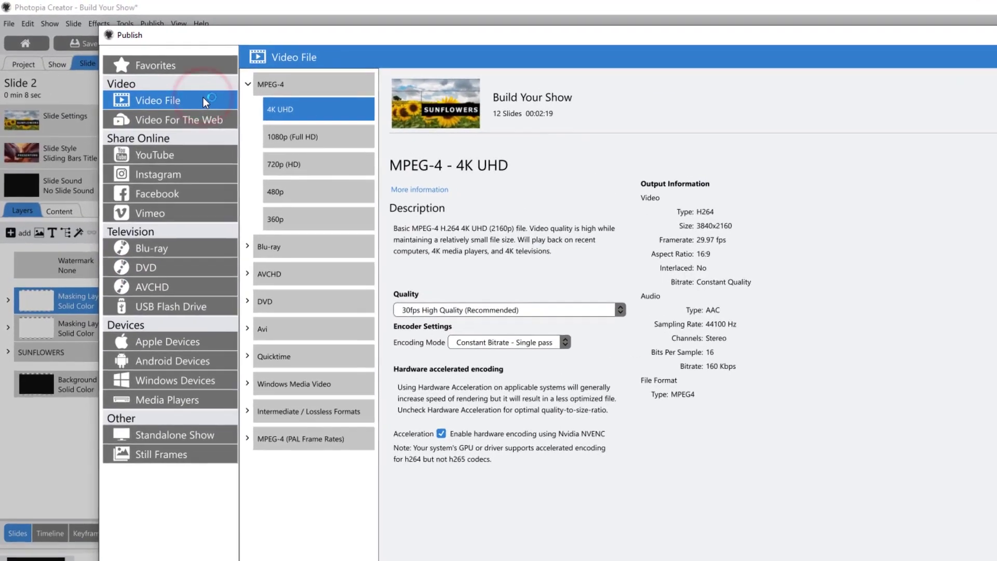